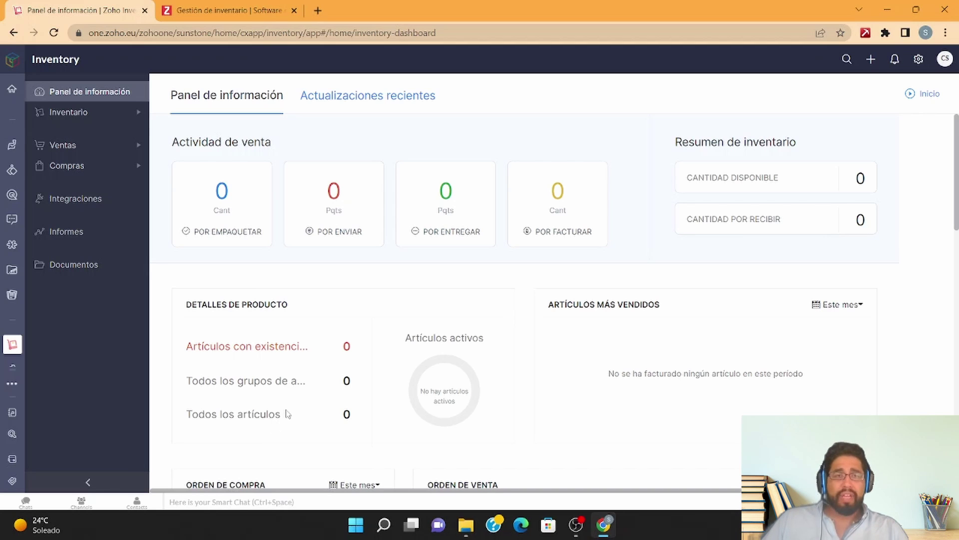
scroll(286, 414, down, 2)
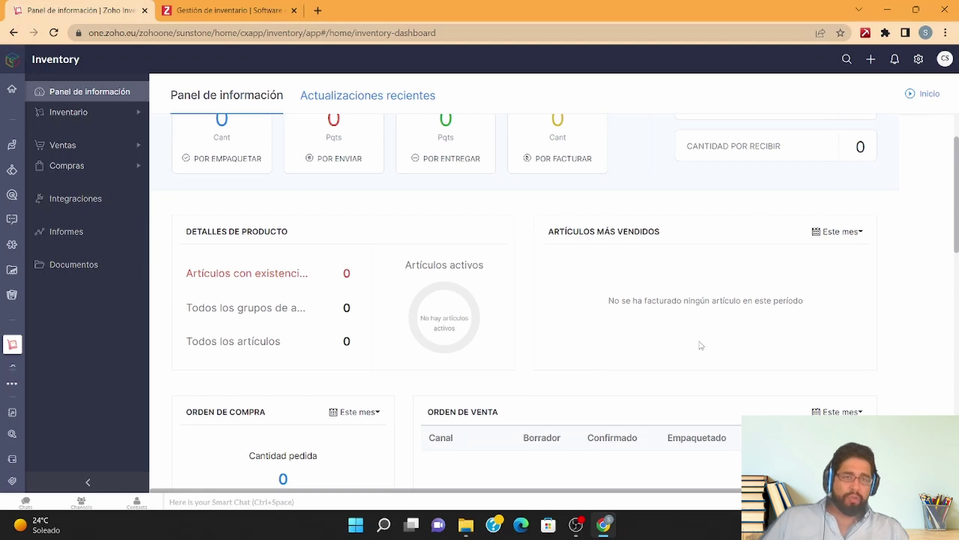
scroll(701, 343, down, 2)
scroll(701, 344, down, 1)
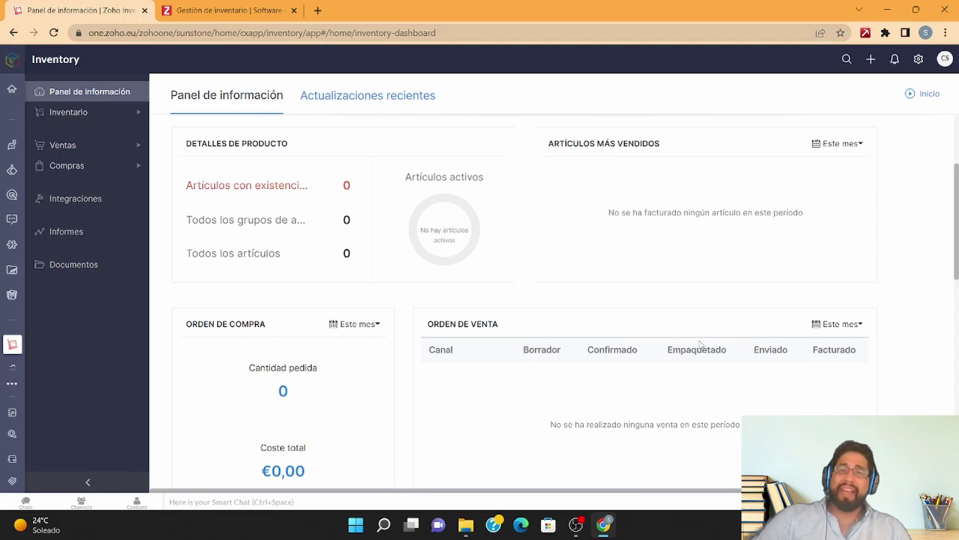
scroll(701, 344, down, 1)
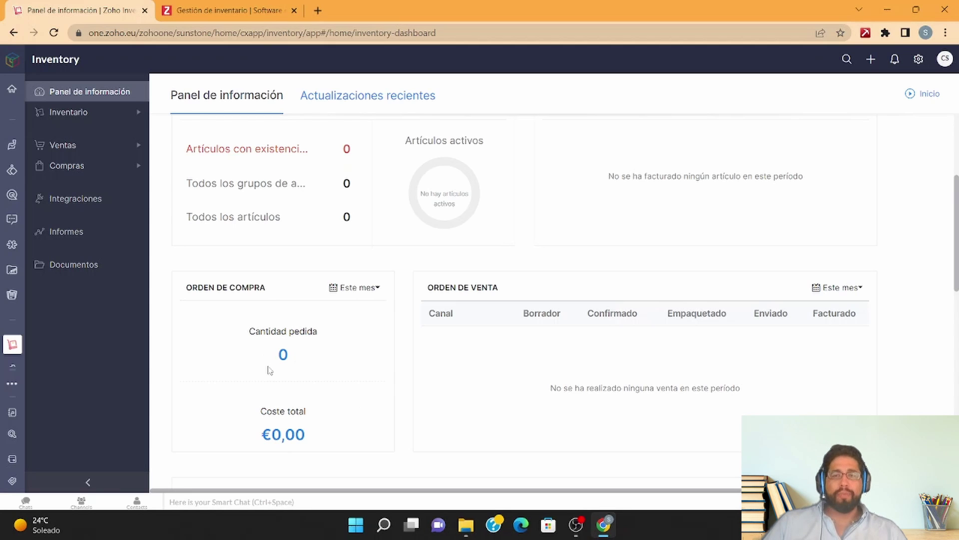
click(364, 289)
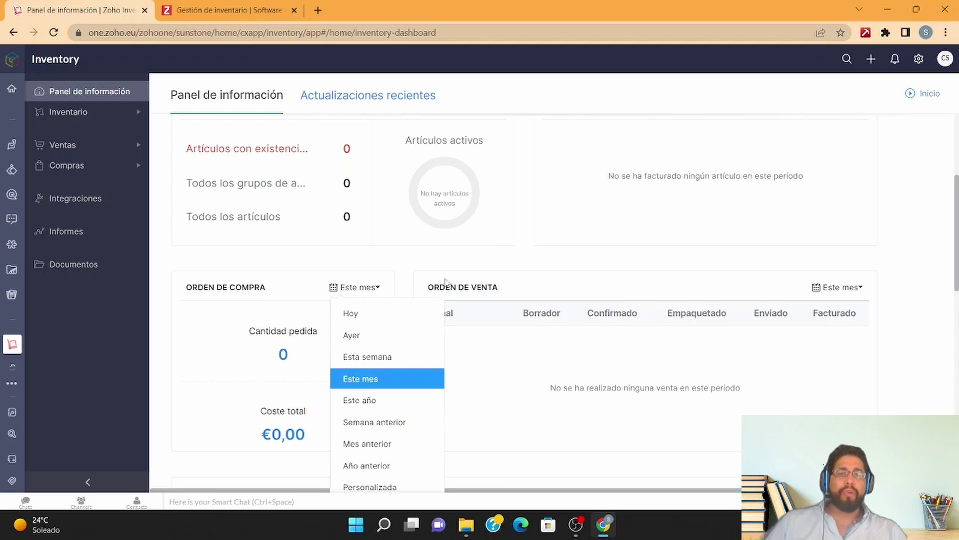
click(535, 378)
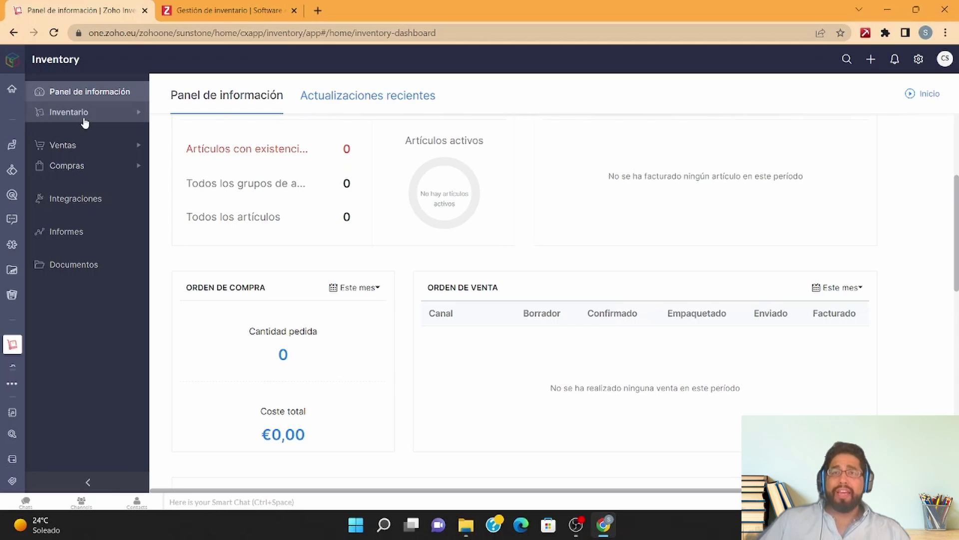
Step: Browse the Recent Updates feed past the Ultimate Plan and shipping zone announcements, then return to the top
click(358, 100)
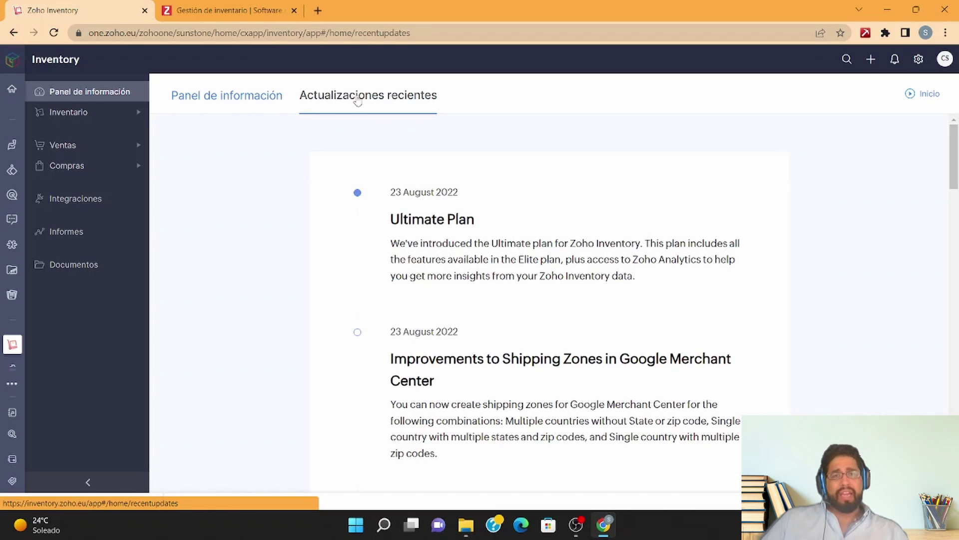
scroll(456, 306, down, 2)
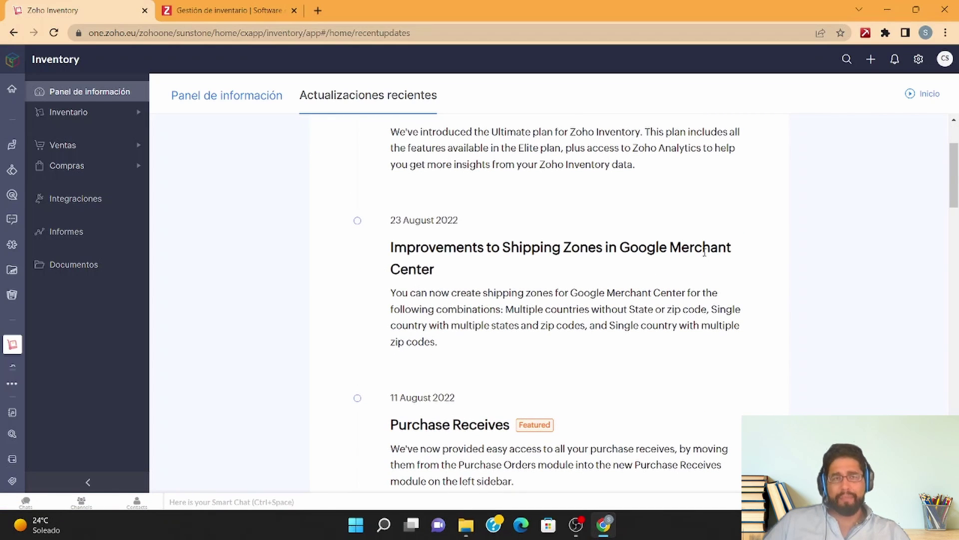
scroll(610, 330, down, 2)
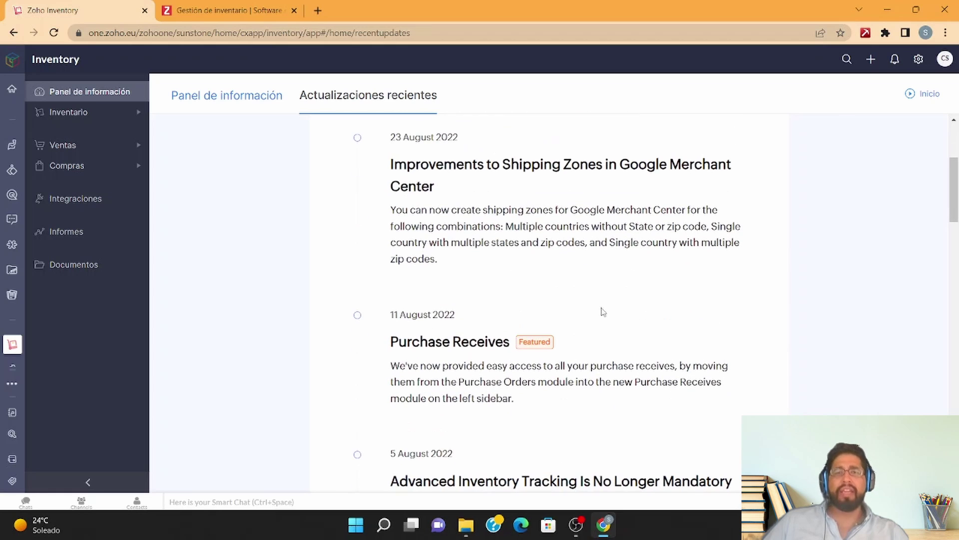
scroll(557, 377, down, 3)
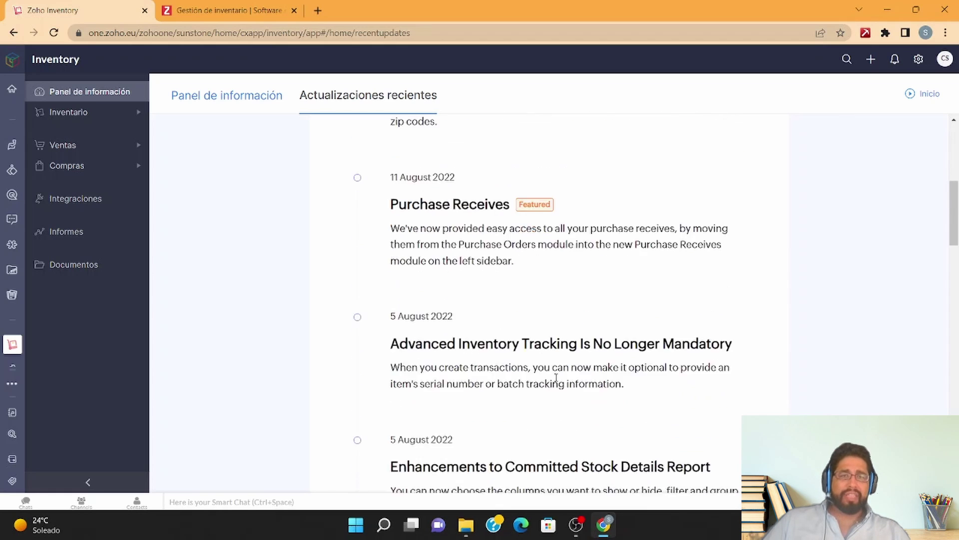
scroll(525, 421, down, 2)
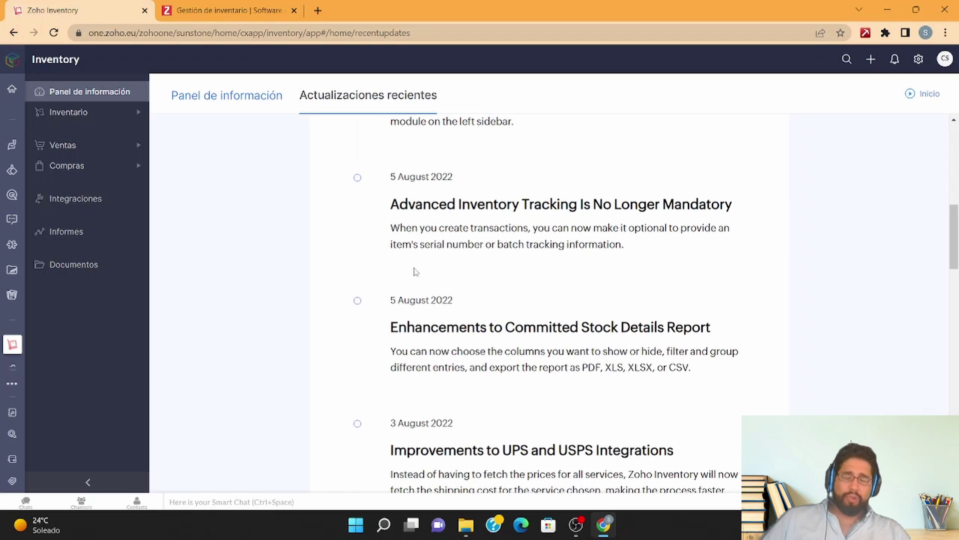
scroll(464, 265, down, 3)
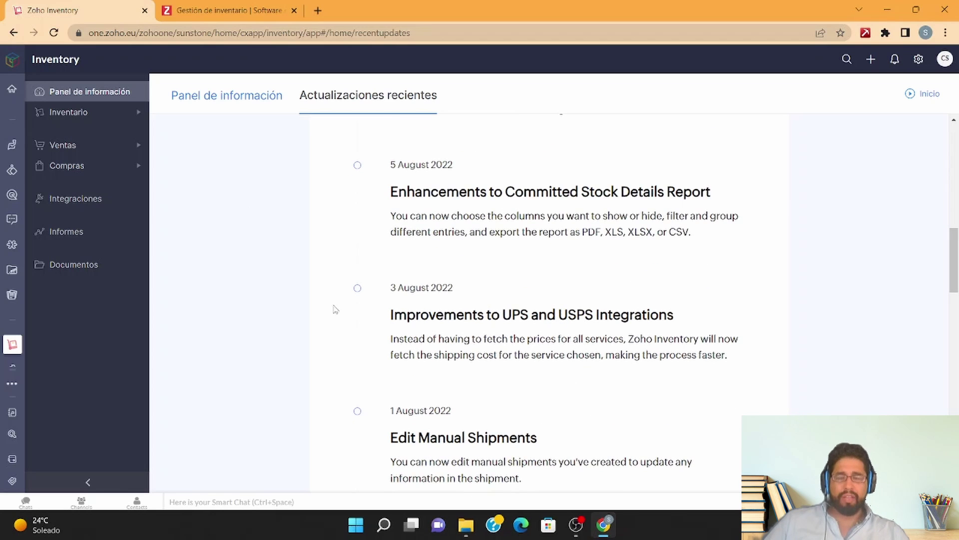
scroll(355, 257, up, 15)
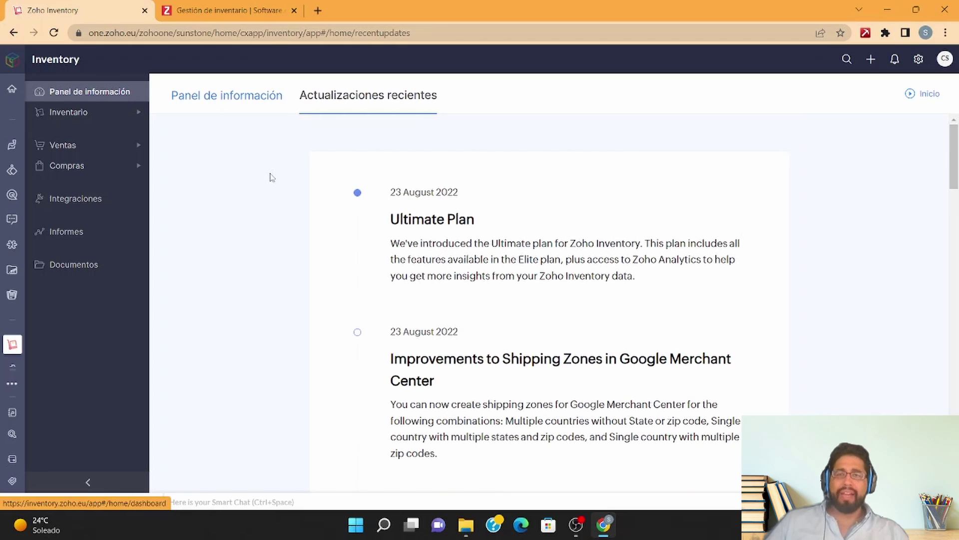
Step: Go back to the dashboard, scroll its sales summary, and expand Inventario in the sidebar
click(199, 95)
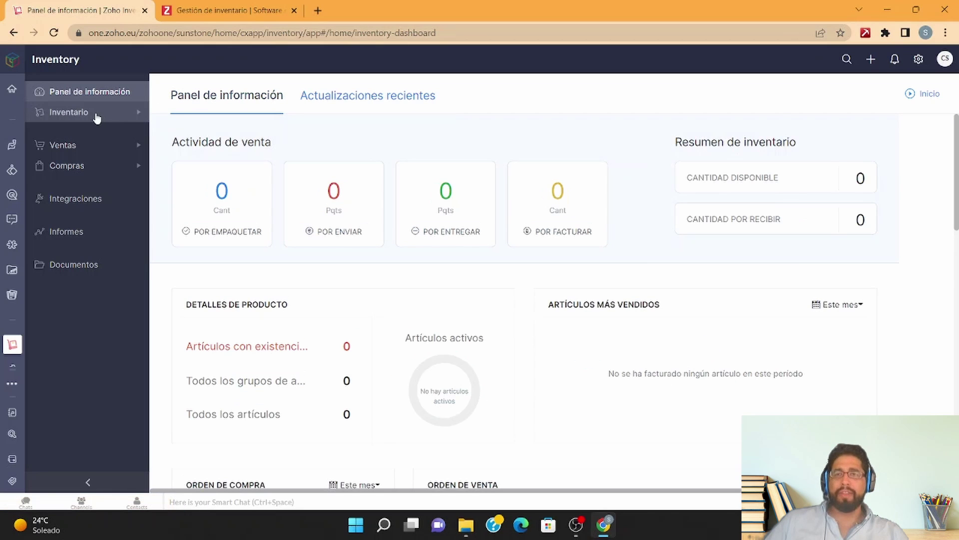
scroll(412, 249, down, 10)
scroll(412, 250, up, 4)
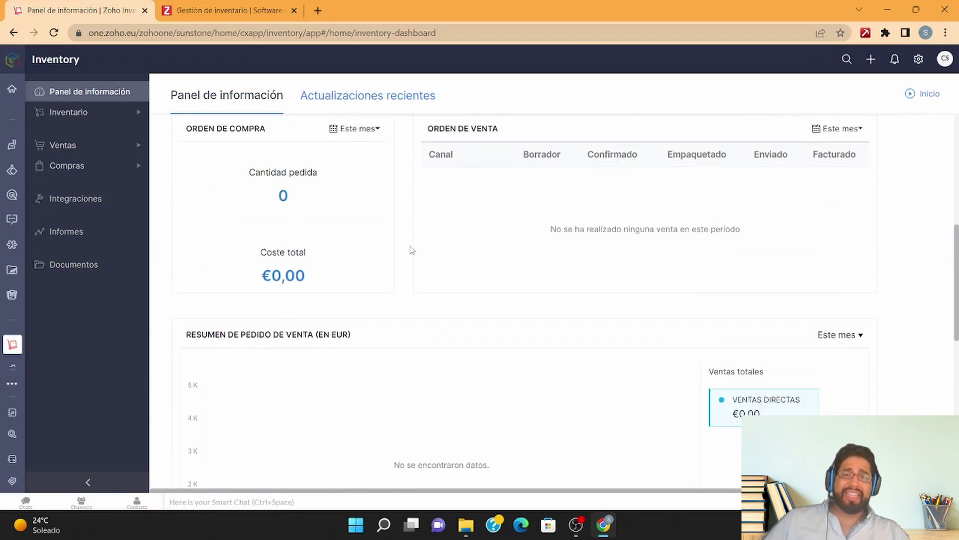
scroll(411, 250, up, 1)
scroll(411, 251, down, 4)
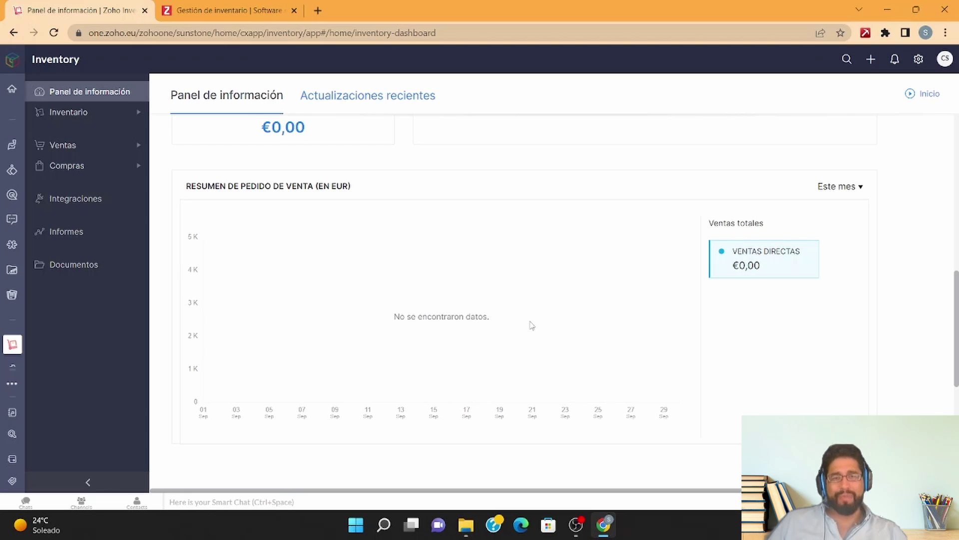
scroll(665, 378, down, 4)
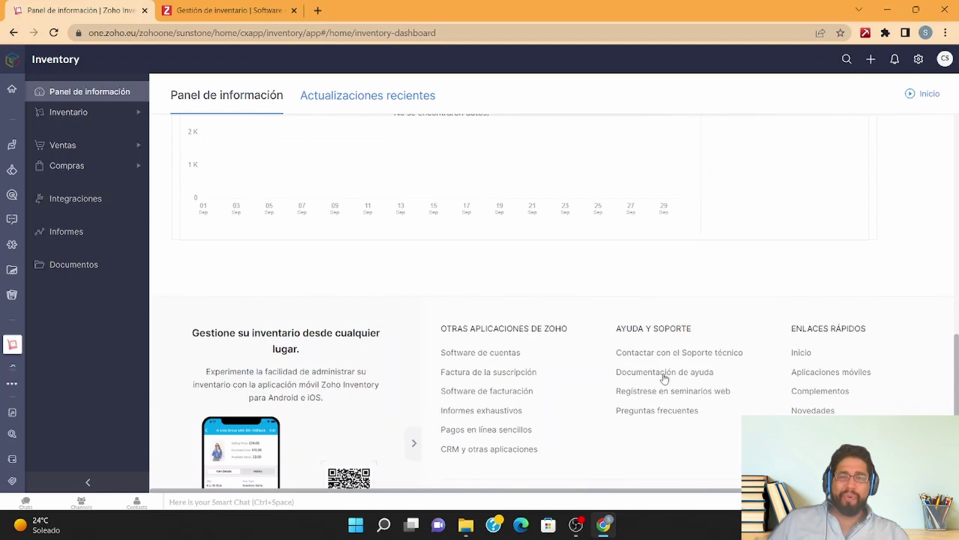
scroll(665, 377, down, 2)
scroll(567, 343, up, 12)
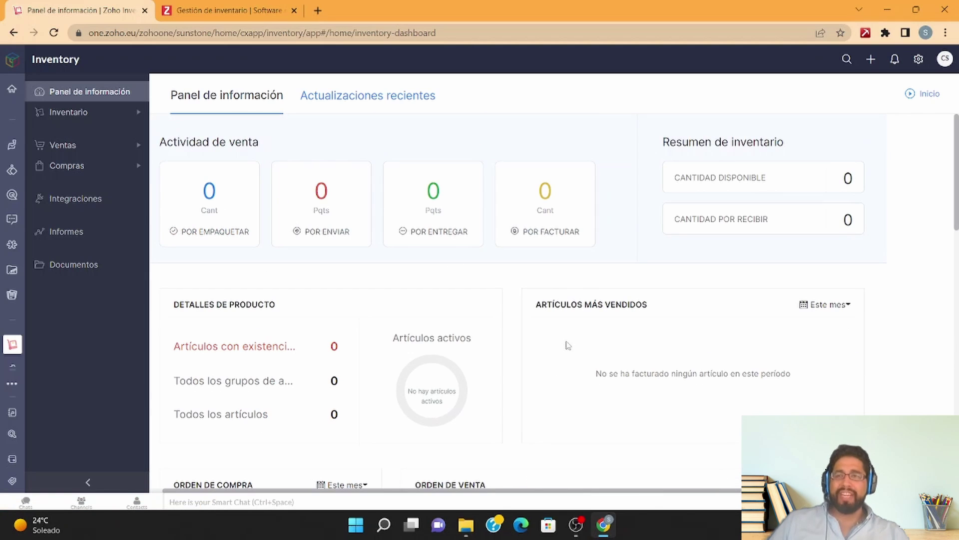
click(117, 112)
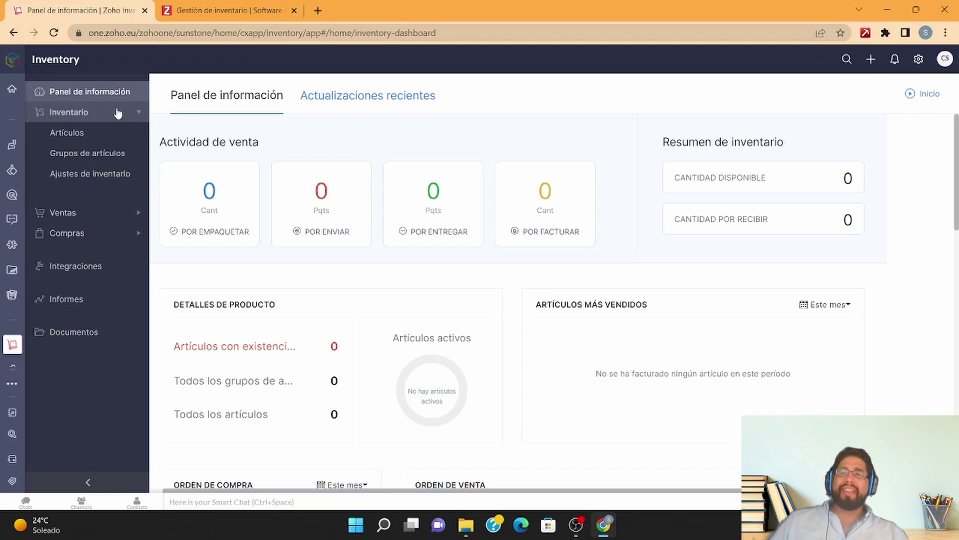
Step: Open Inventario > Artículos and scroll the All Items page with its item group, composite and price list options
click(103, 134)
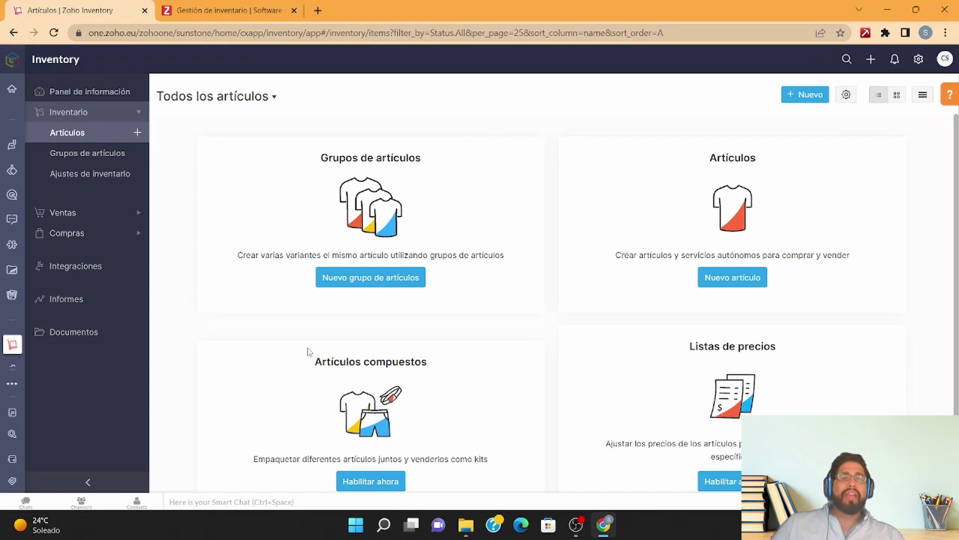
scroll(258, 417, down, 1)
scroll(358, 294, up, 1)
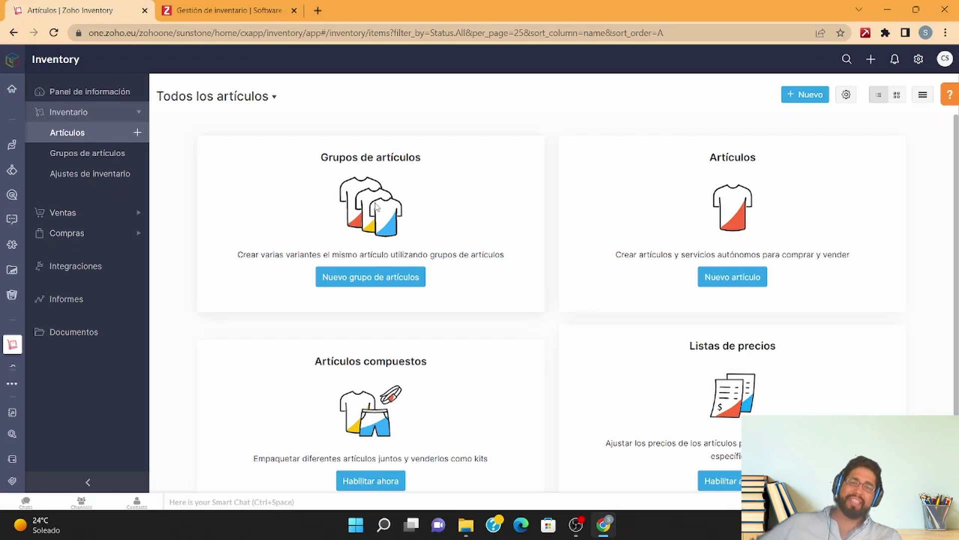
scroll(457, 339, down, 1)
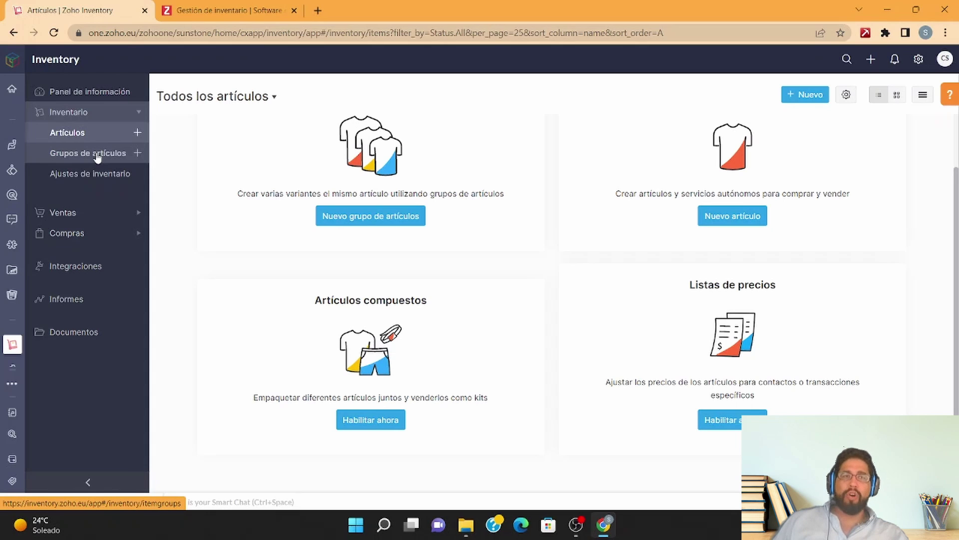
Step: Start a new inventory adjustment with Gastos prepagados as its account
click(98, 157)
click(112, 180)
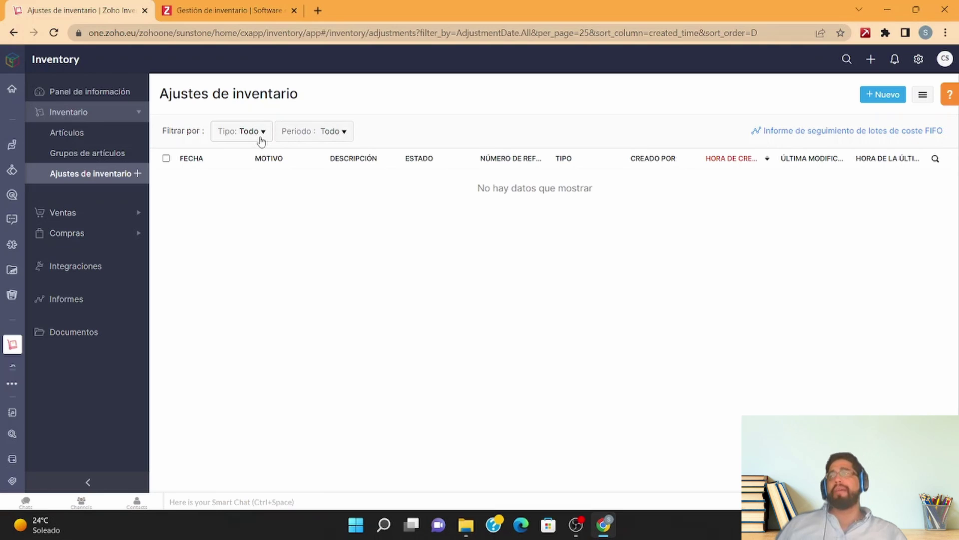
click(882, 99)
scroll(663, 125, down, 2)
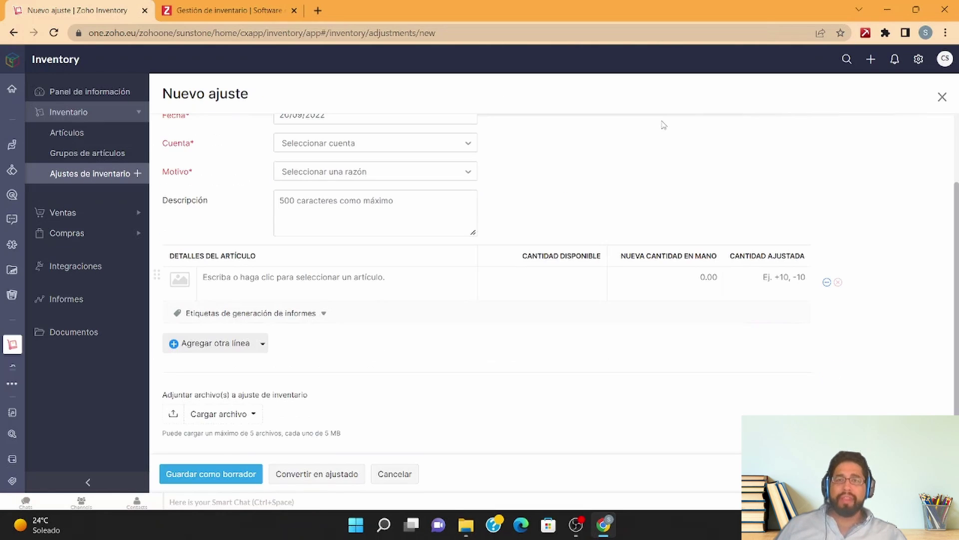
click(469, 149)
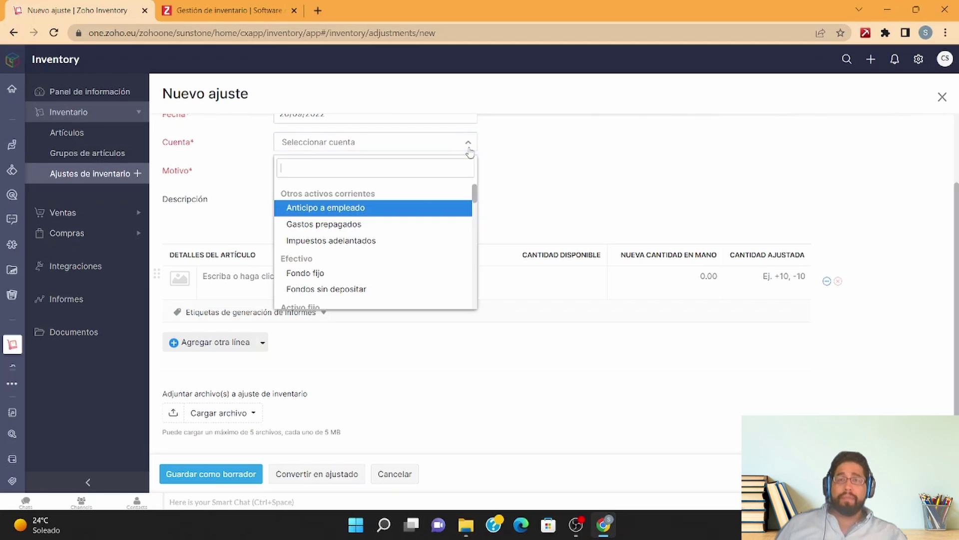
click(405, 226)
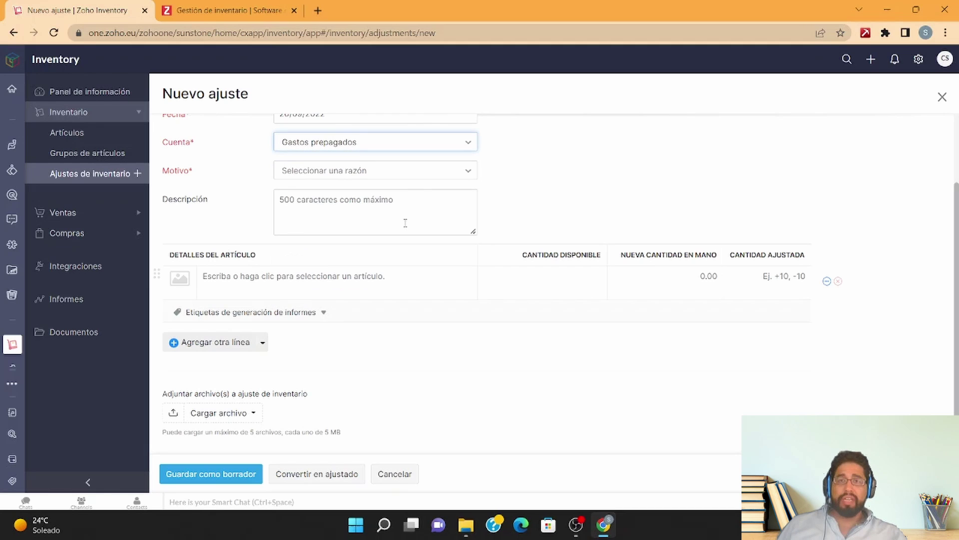
Step: Leave the adjustment reason unset and expand the Ventas section of the sidebar
click(428, 177)
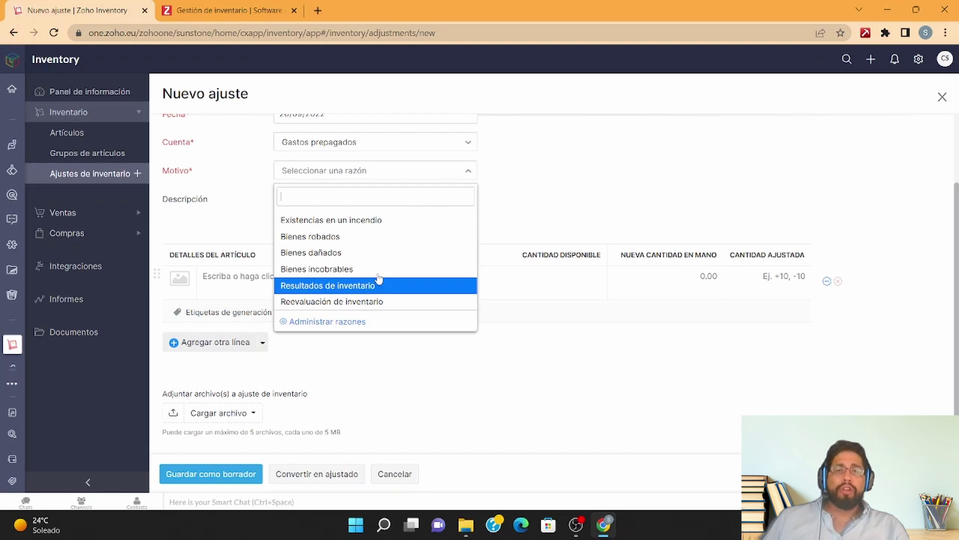
scroll(380, 271, down, 1)
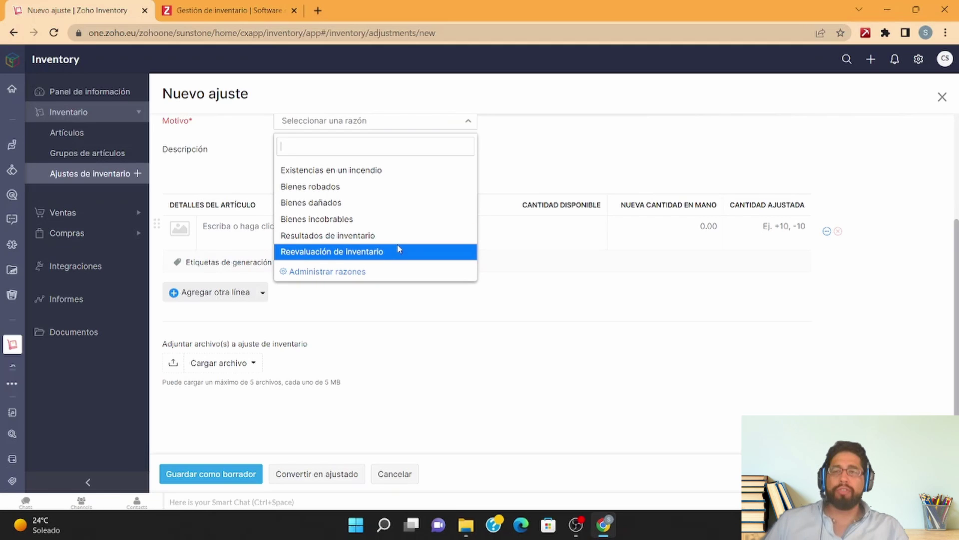
click(535, 164)
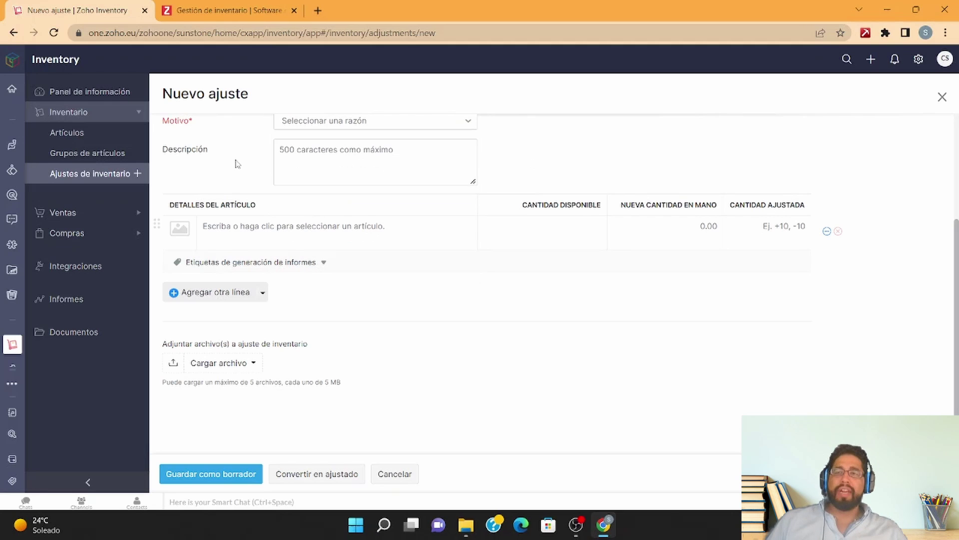
click(102, 214)
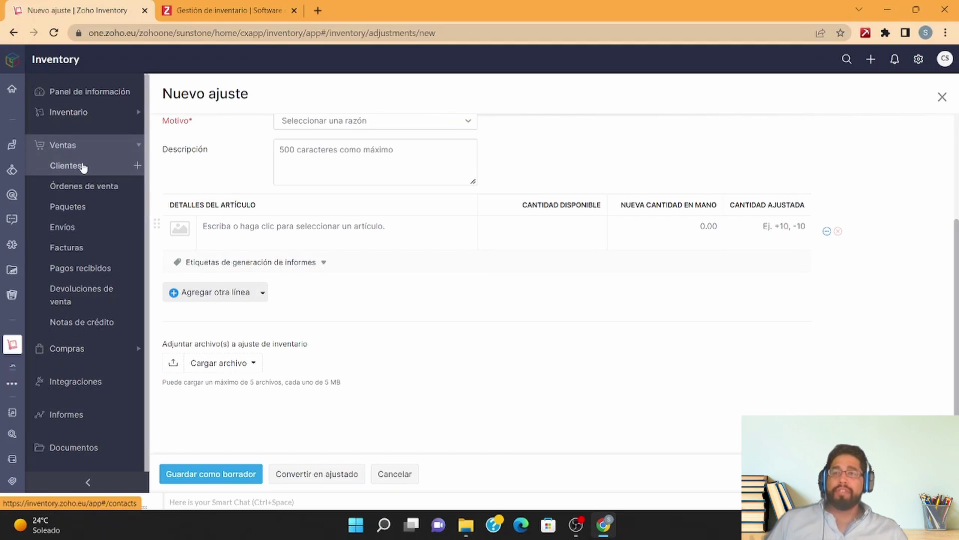
Step: Visit Clientes and Órdenes de venta, then view the empty unshipped, shipped and delivered Paquetes board
click(82, 167)
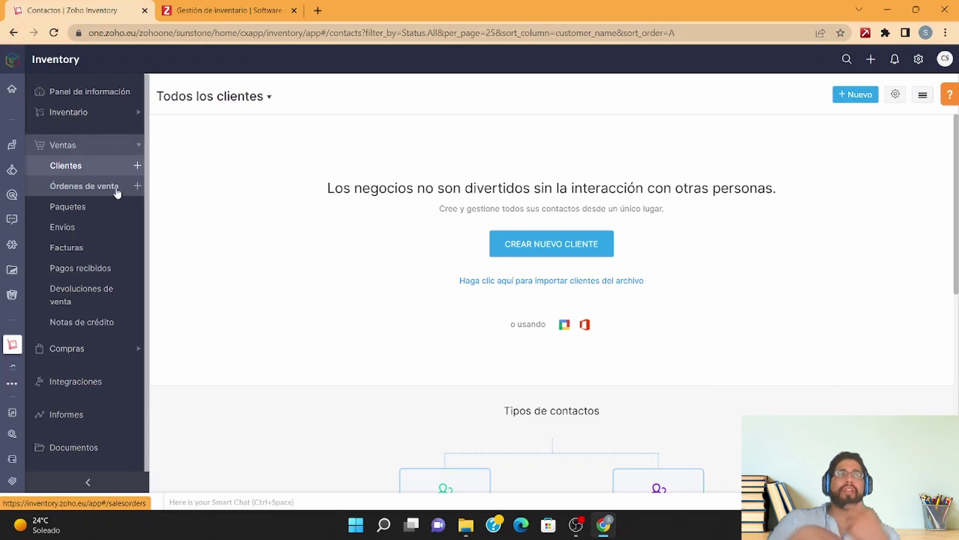
click(117, 191)
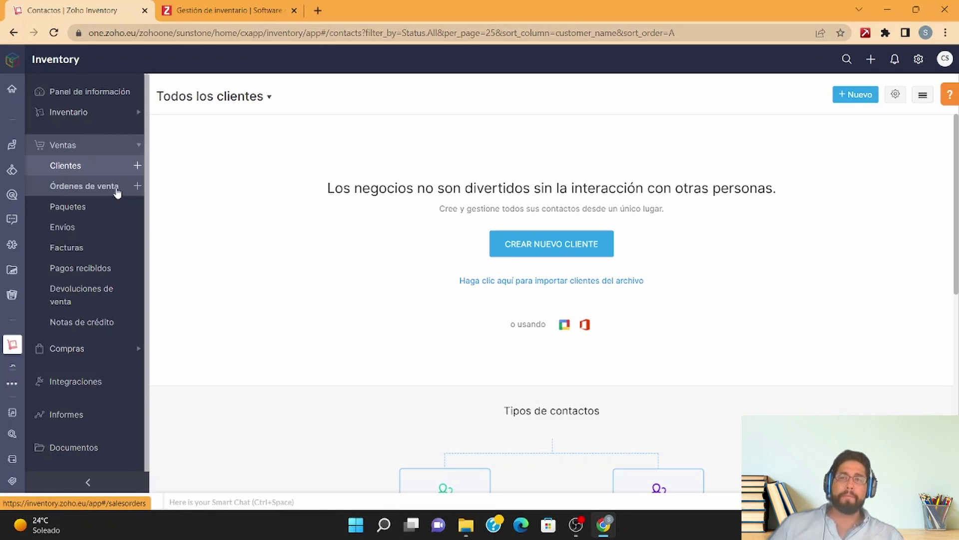
scroll(270, 343, down, 1)
scroll(270, 343, down, 1)
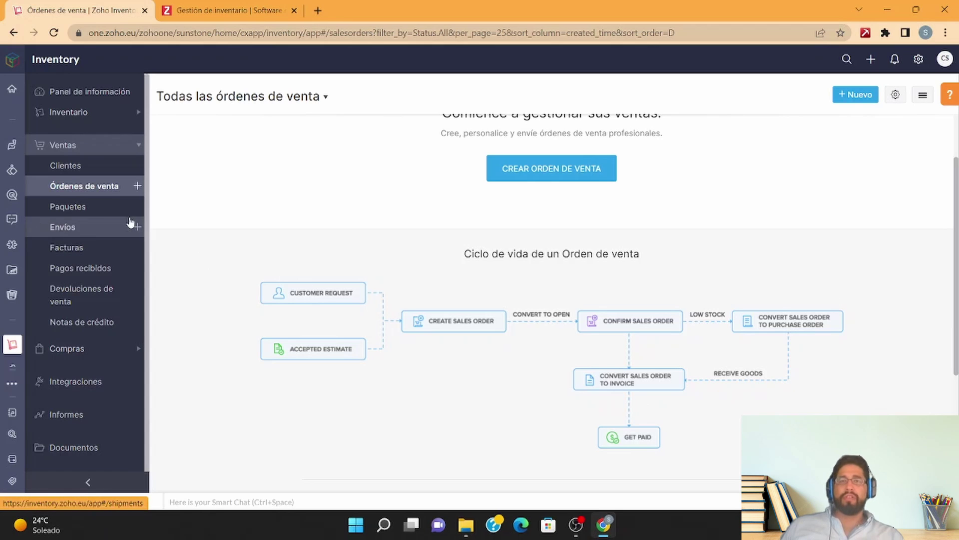
scroll(539, 182, up, 2)
scroll(539, 182, down, 1)
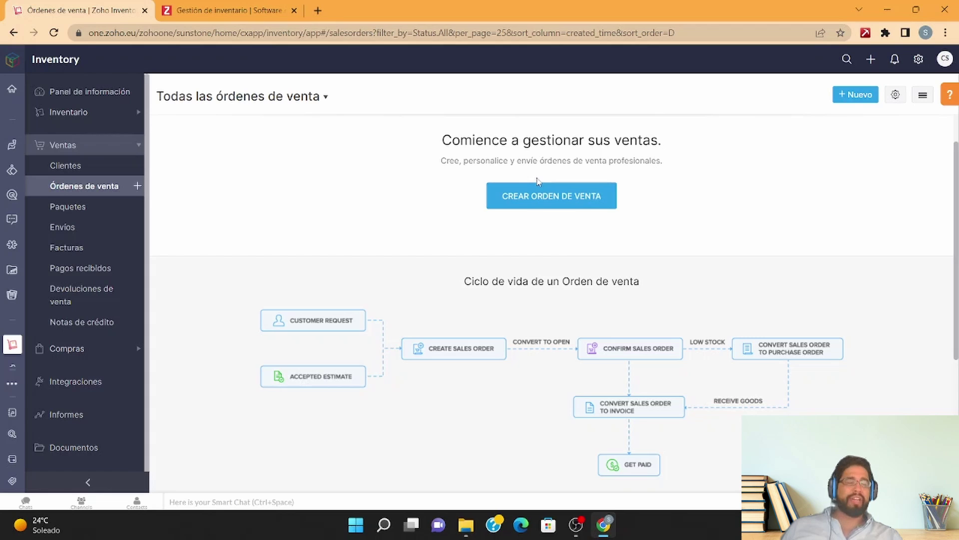
click(88, 208)
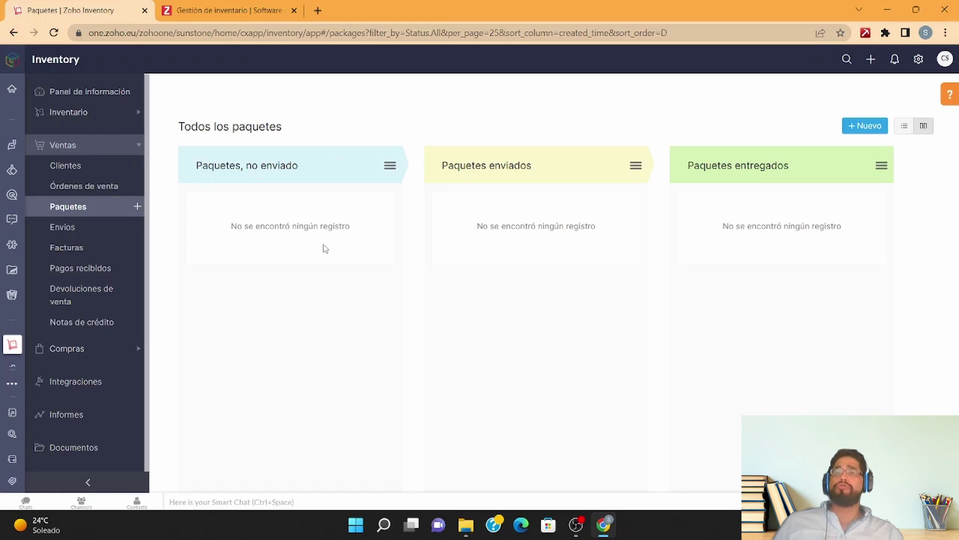
click(88, 113)
Step: Start new item Producto 1 with SKU 1232123 and pcs as its unit
click(88, 134)
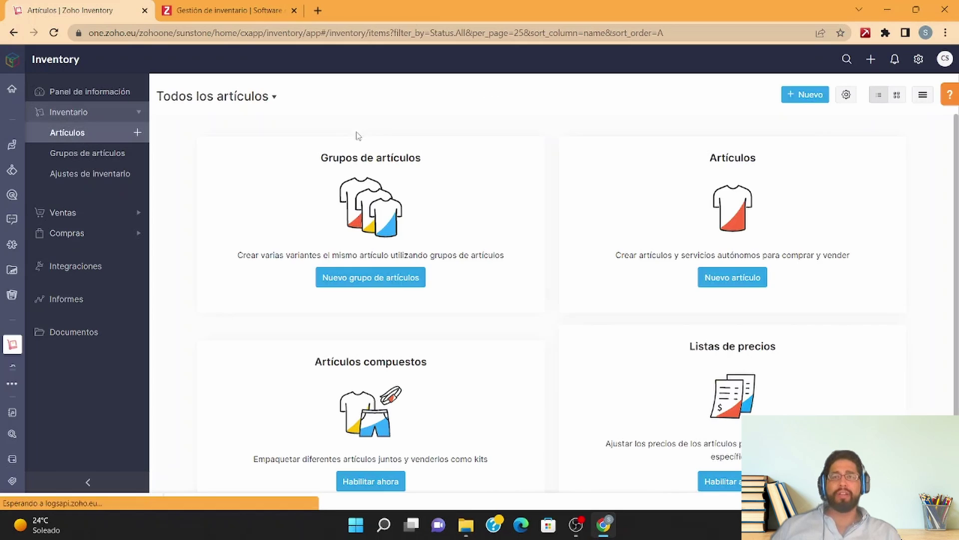
click(733, 280)
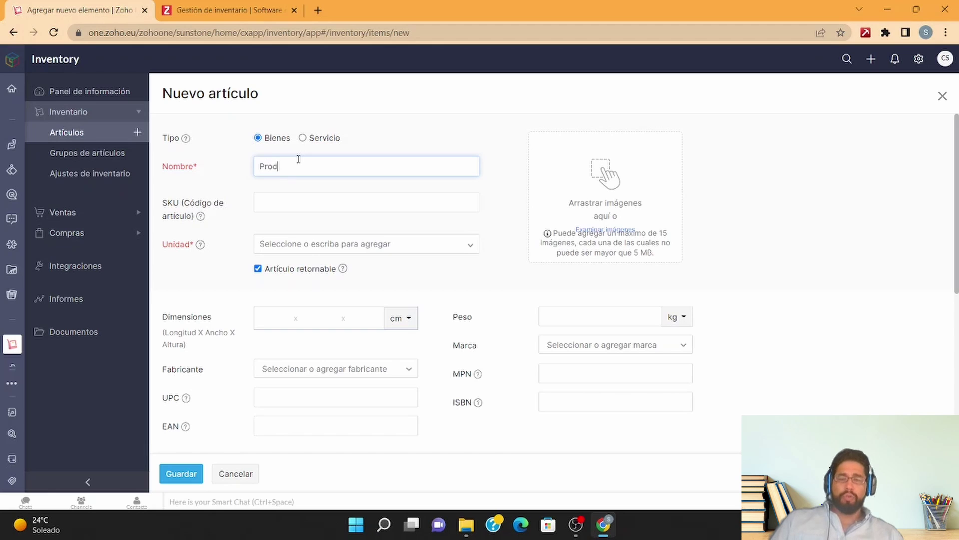
text(to 1)
click(313, 203)
text(1232123)
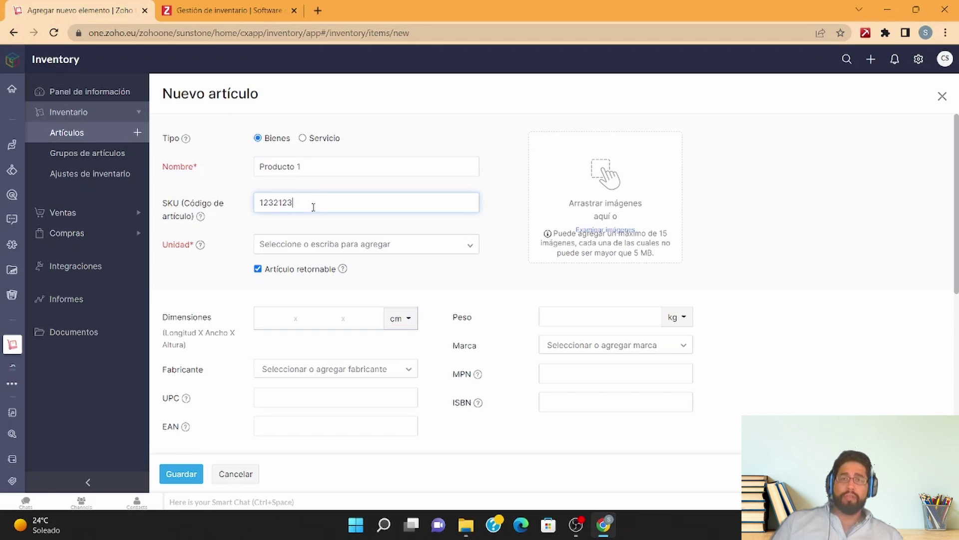
click(302, 245)
scroll(310, 362, down, 2)
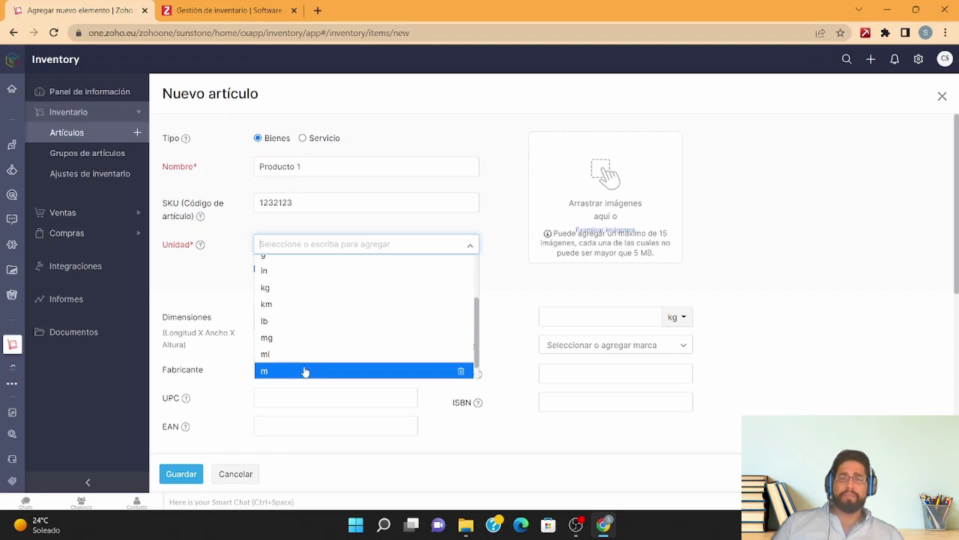
scroll(306, 370, down, 1)
click(305, 370)
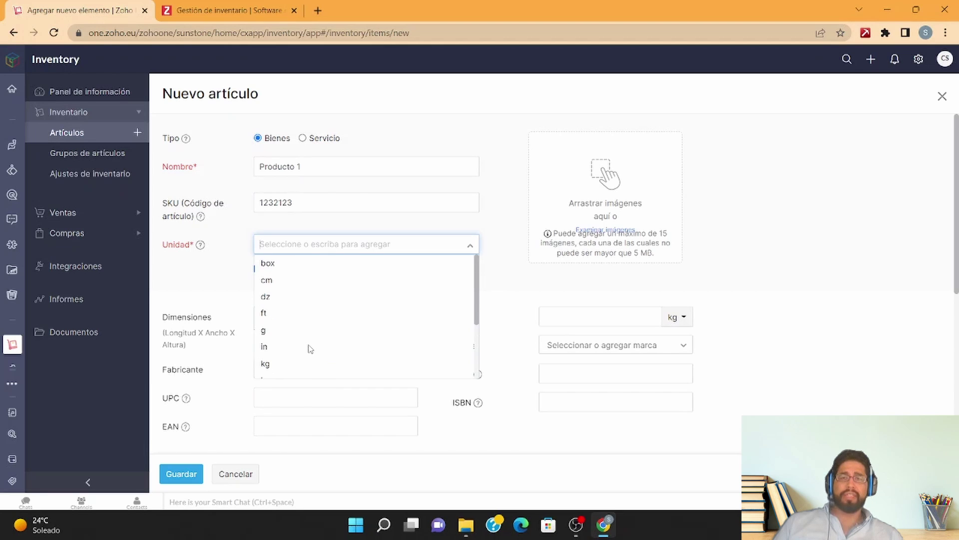
Step: Enter dimensions 10×10×10 cm and weight 10 kg, leaving manufacturer and brand empty
click(264, 324)
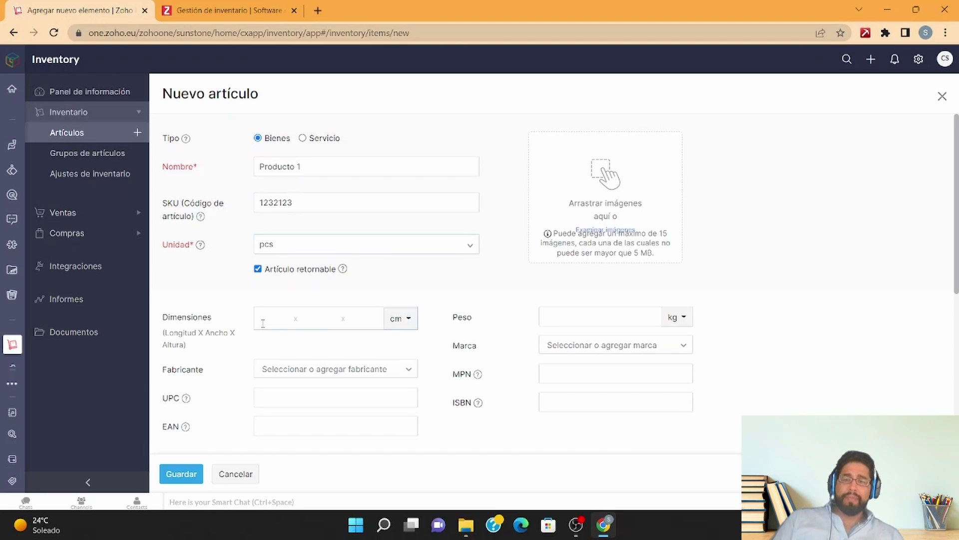
click(305, 322)
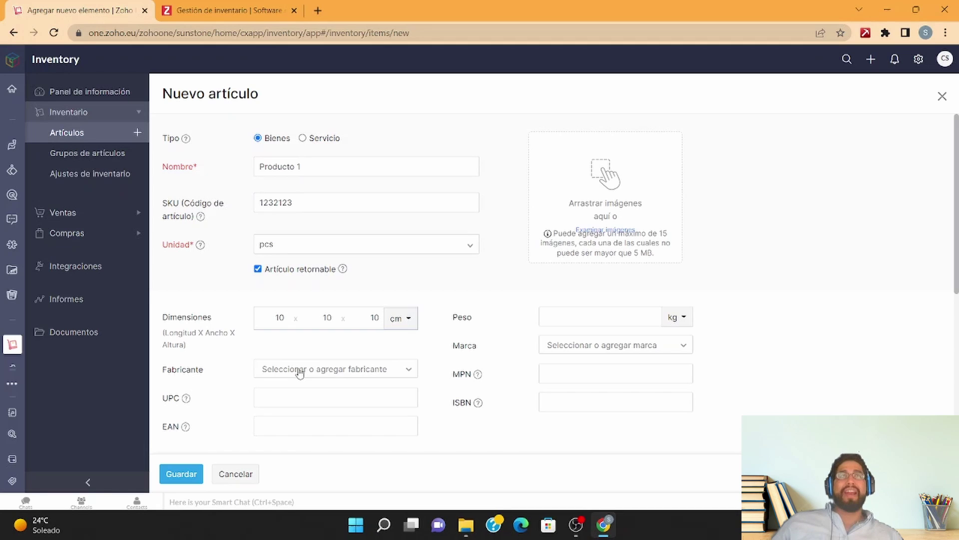
click(294, 370)
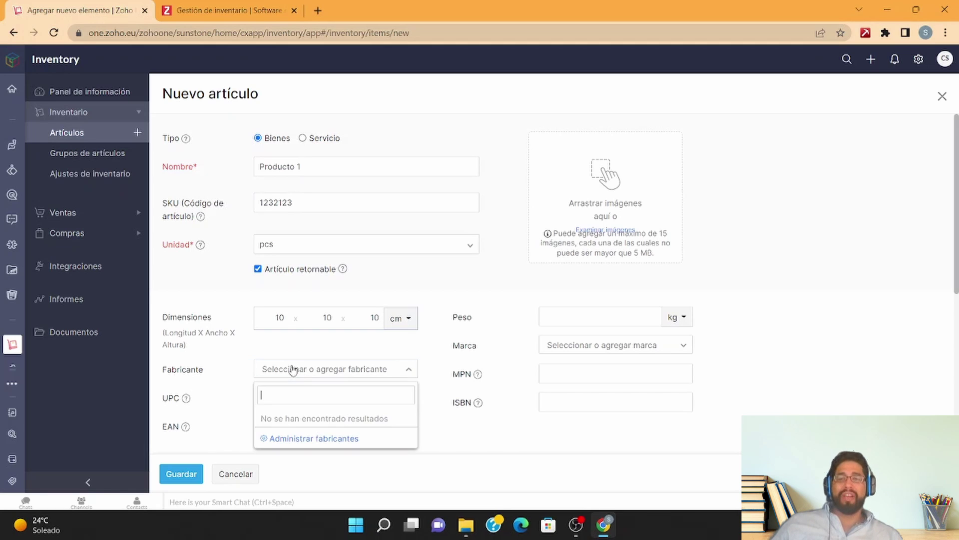
click(465, 349)
click(632, 319)
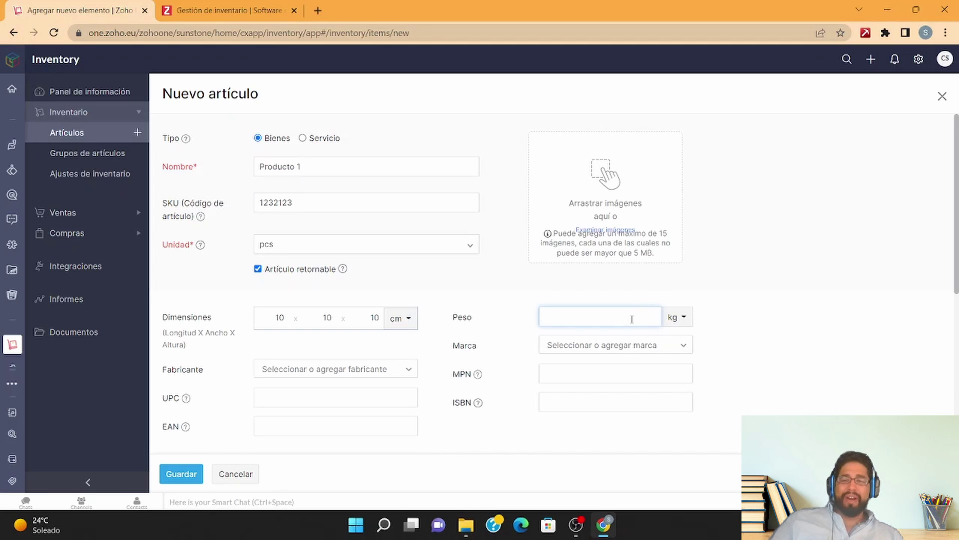
click(602, 345)
click(508, 413)
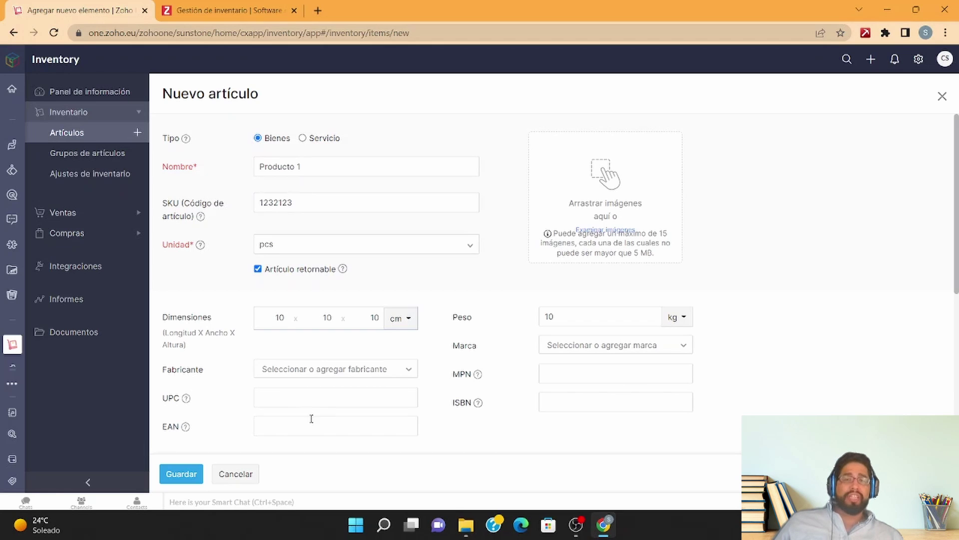
mouse_move(478, 376)
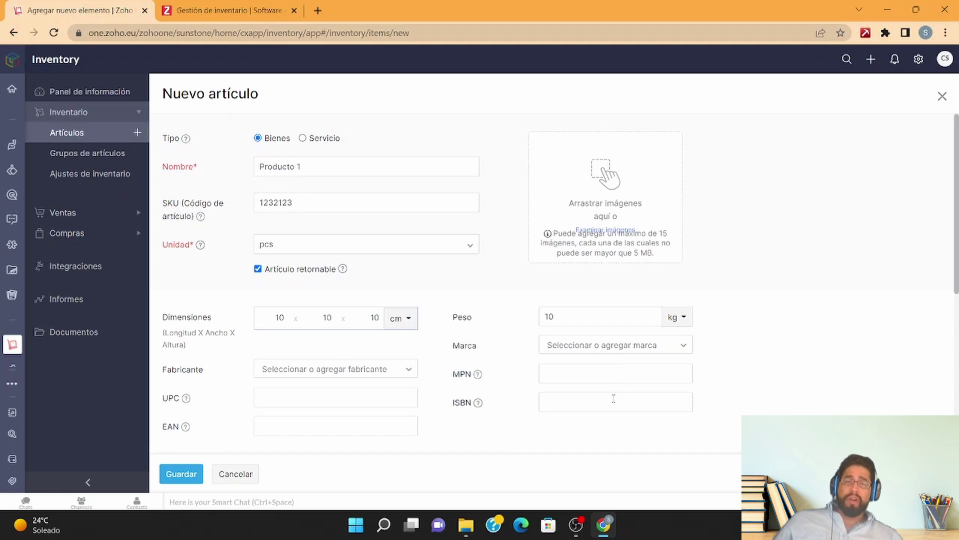
scroll(294, 327, down, 2)
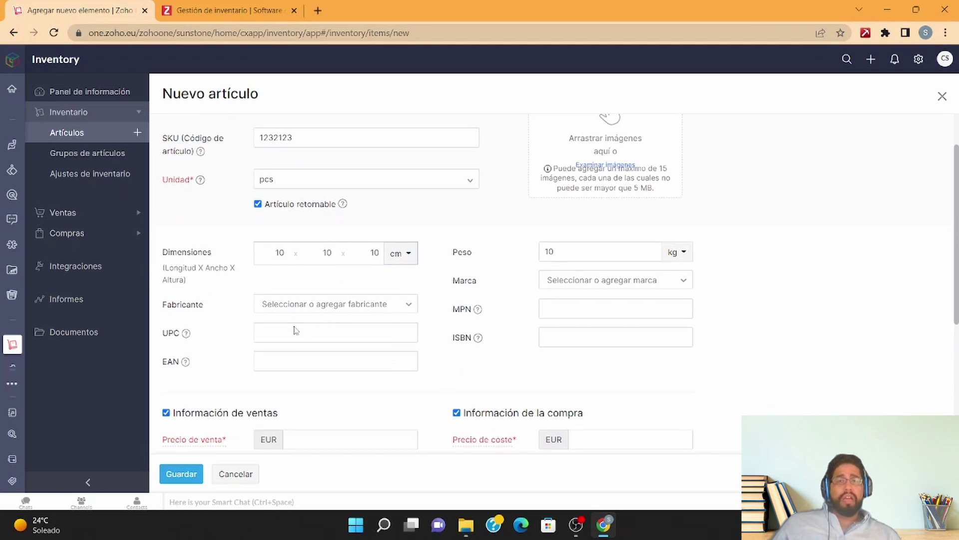
scroll(294, 326, down, 2)
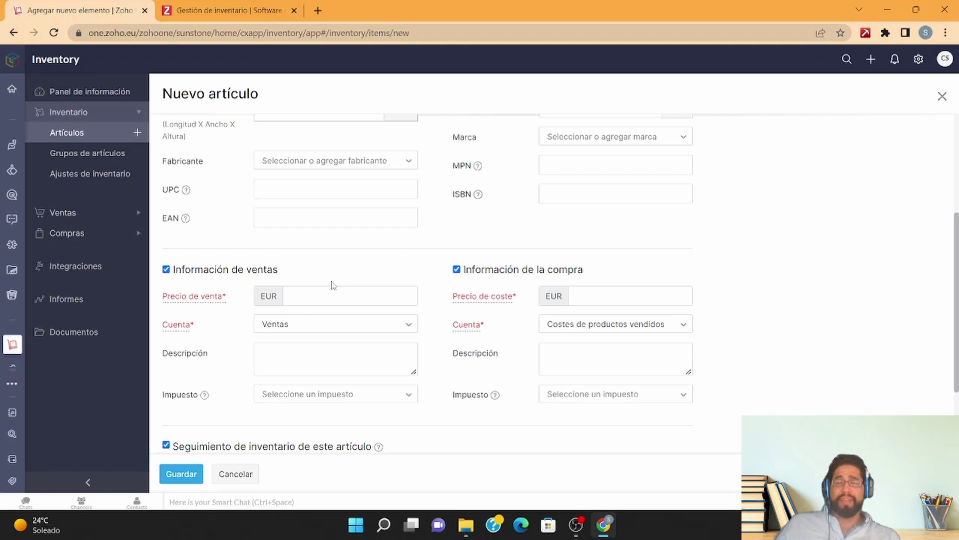
scroll(333, 285, down, 1)
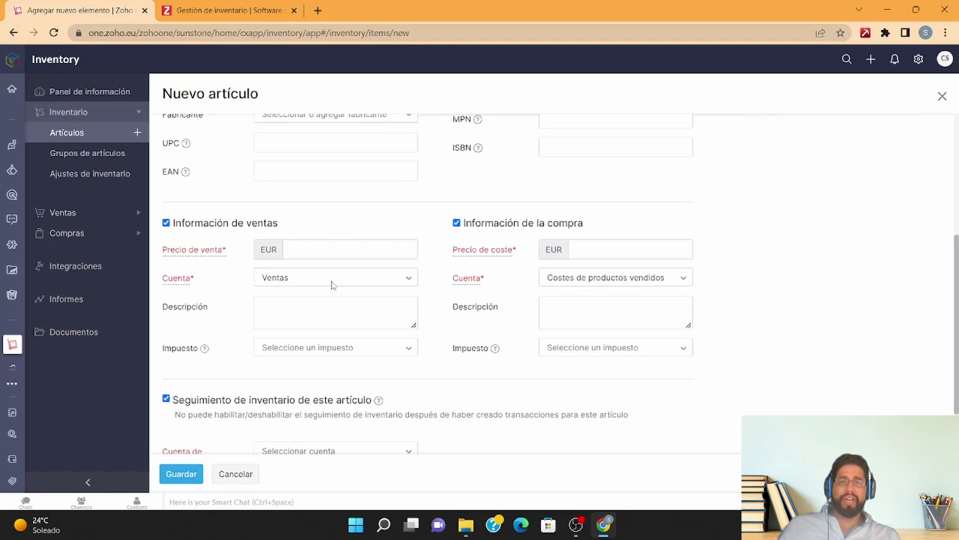
Step: Set cost price €2, selling price €4, Activo de inventario as inventory account, and save
click(590, 235)
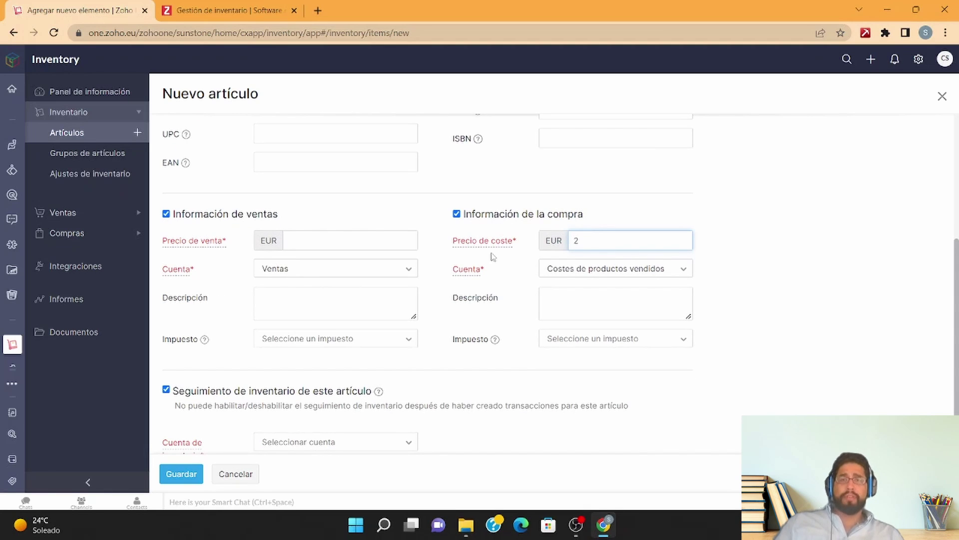
click(371, 239)
key(Tab)
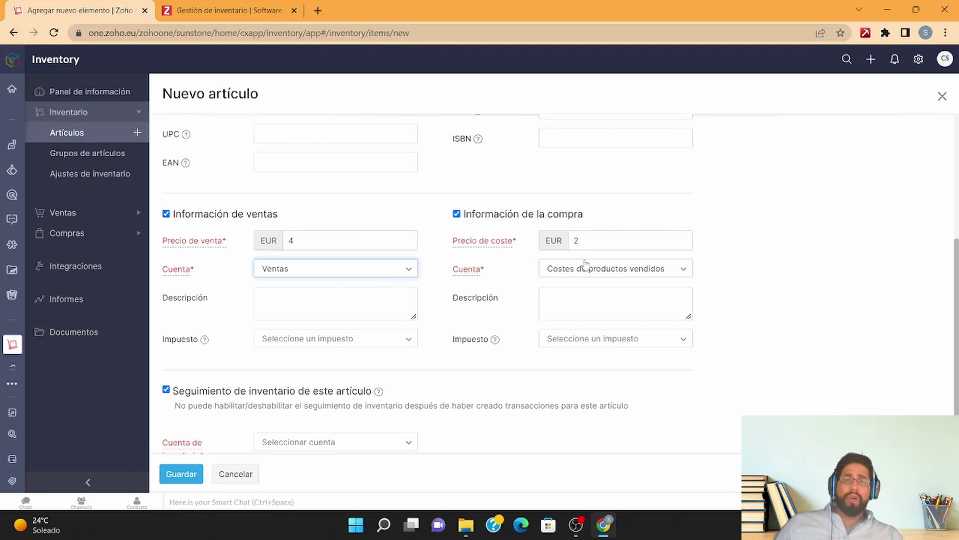
click(585, 275)
click(388, 344)
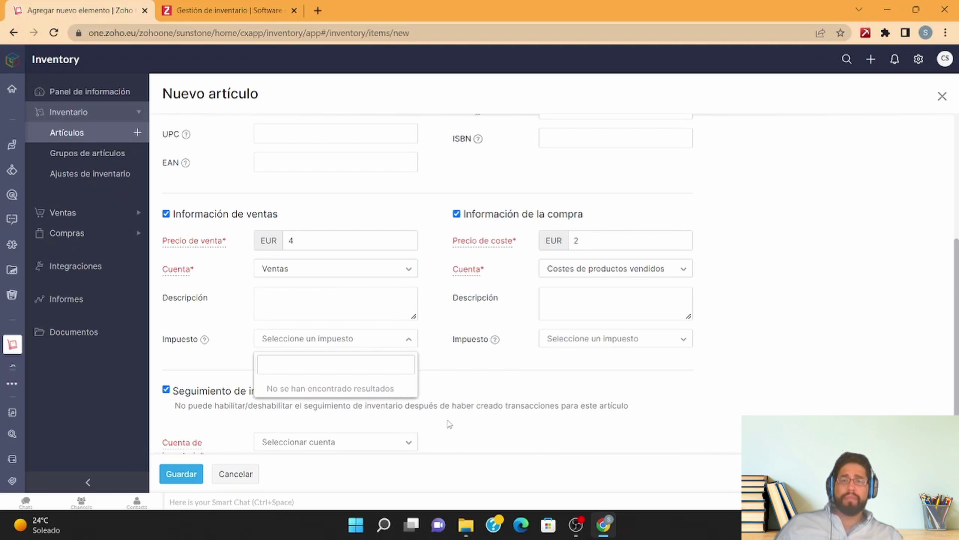
scroll(388, 344, down, 2)
click(394, 344)
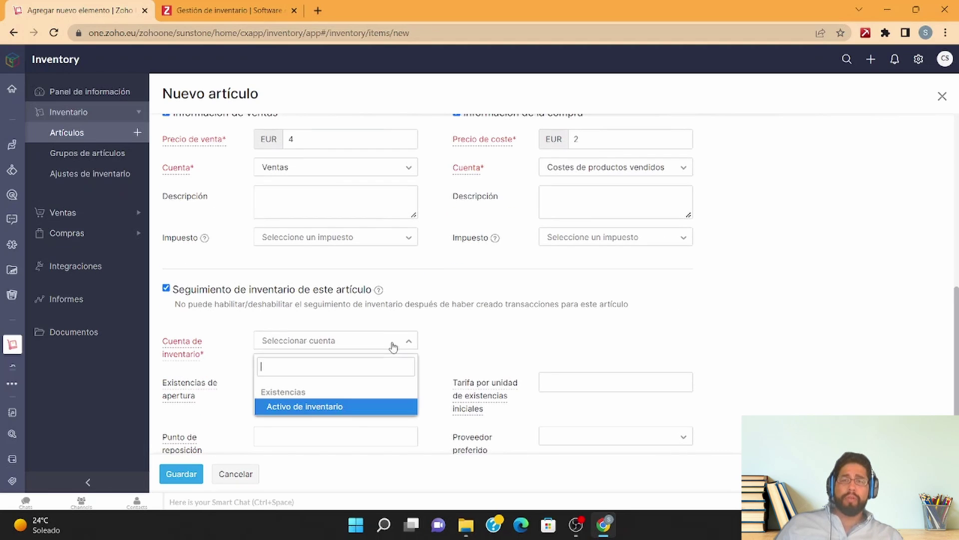
click(356, 407)
scroll(420, 366, down, 1)
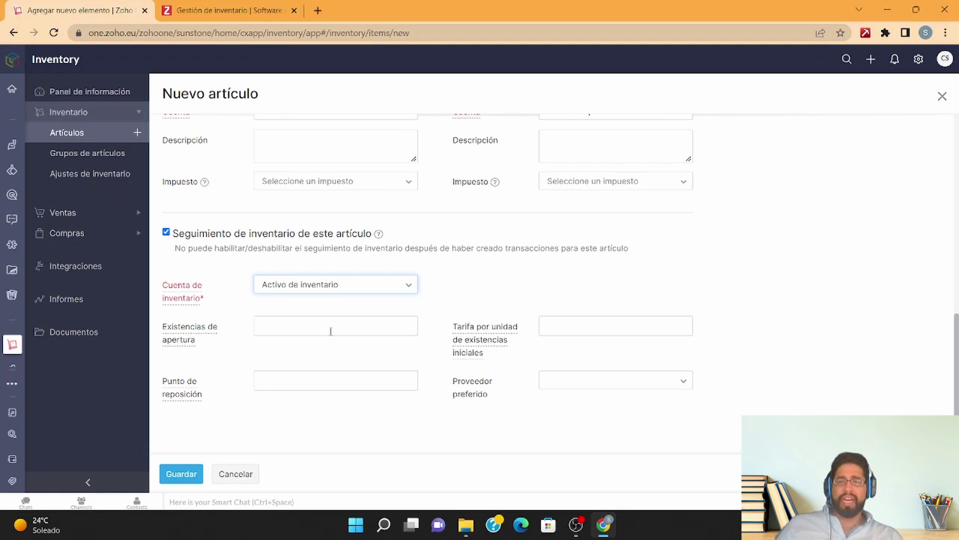
click(187, 479)
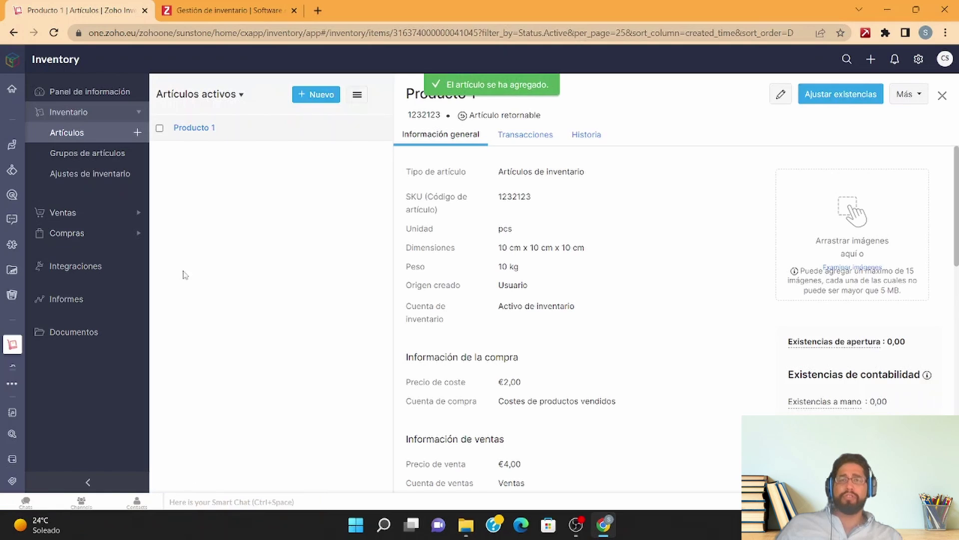
Step: Edit Producto 1 with opening stock rate 10 per unit and reorder point 15, and save it
click(51, 214)
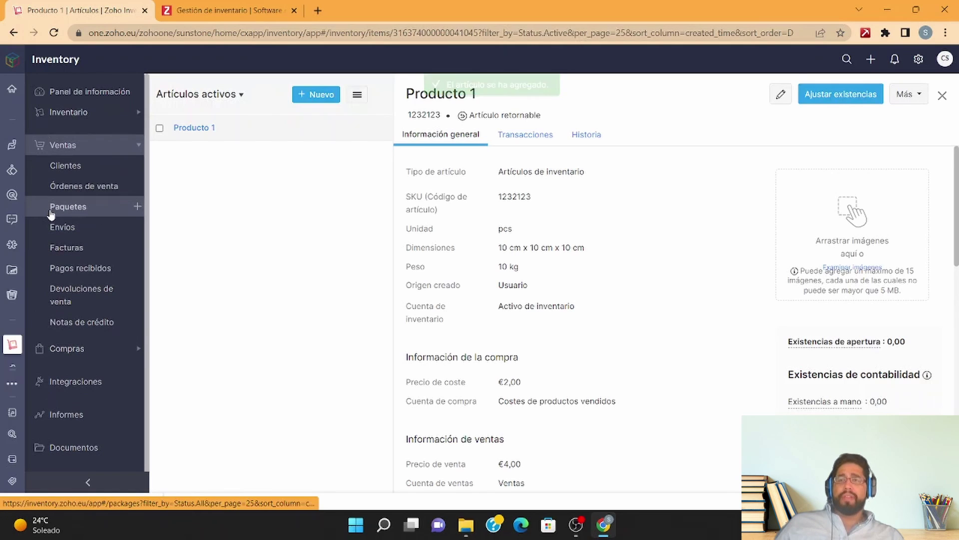
click(777, 94)
scroll(568, 379, down, 10)
click(321, 324)
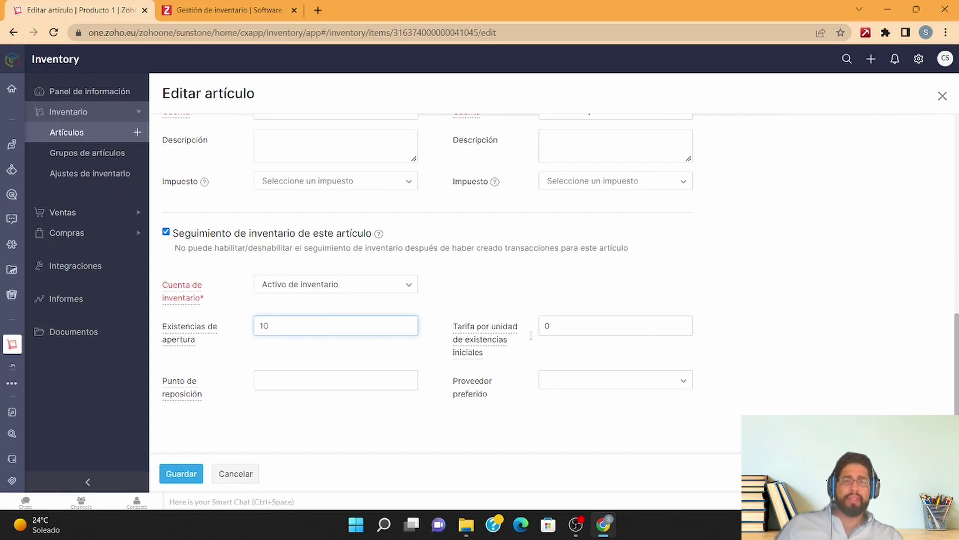
key(Tab)
text(10)
click(387, 370)
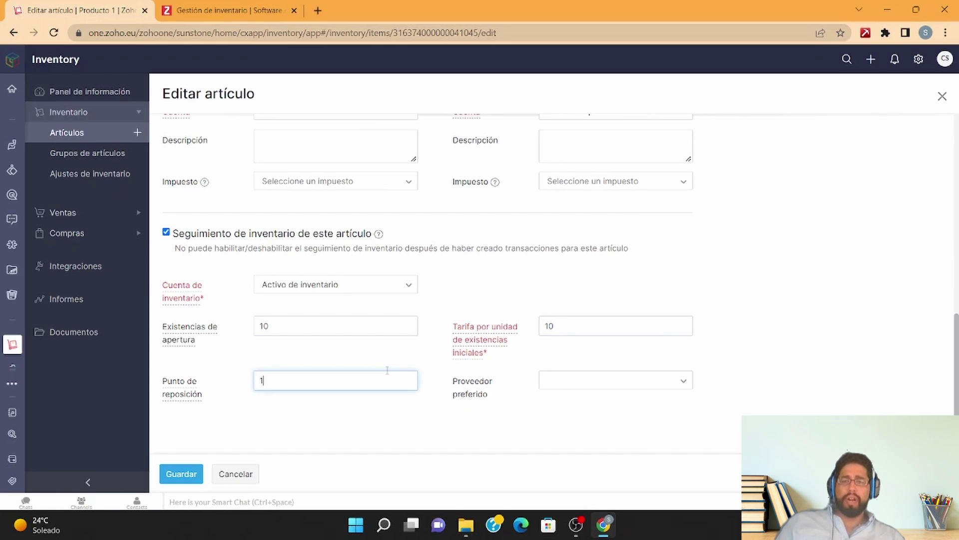
text(15)
click(181, 474)
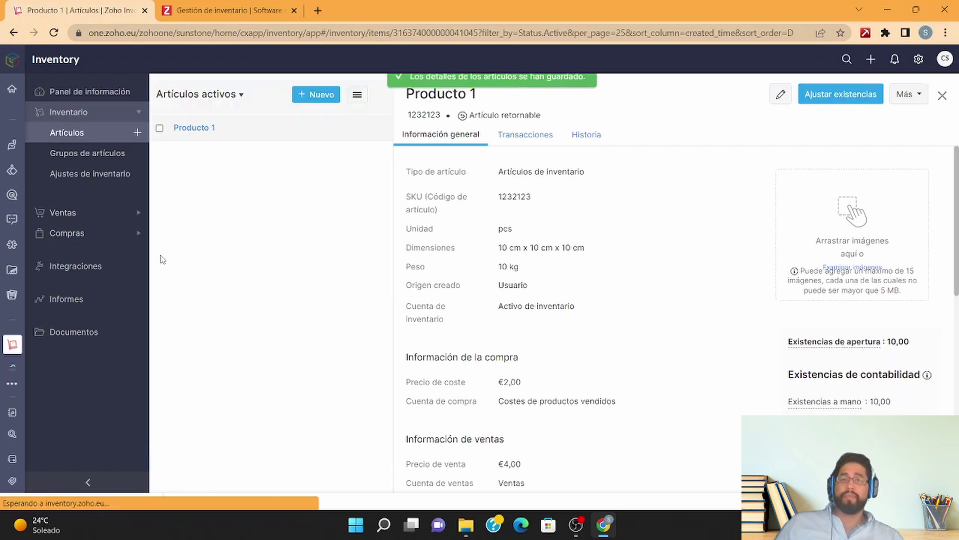
click(100, 212)
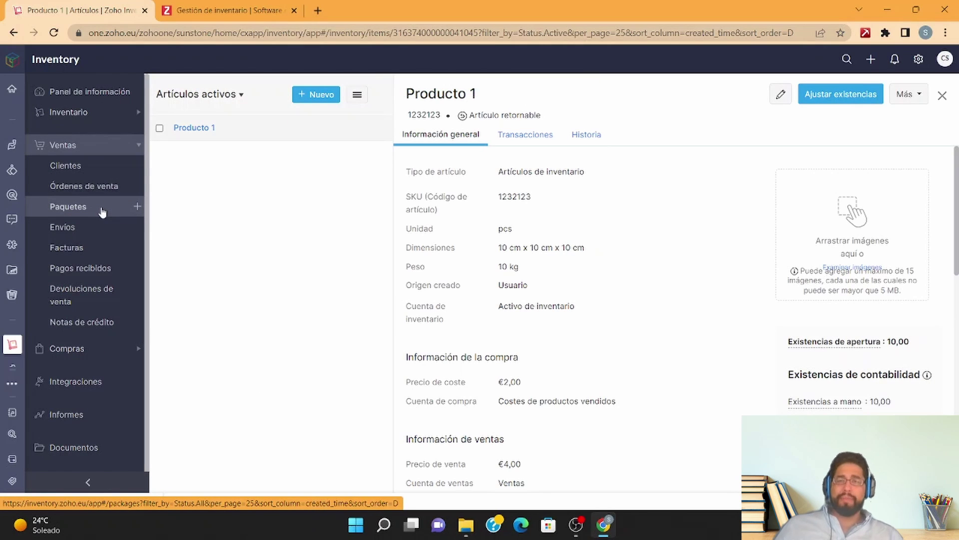
click(120, 186)
Step: Start a new sales order and begin adding a new customer from the customer field
click(522, 245)
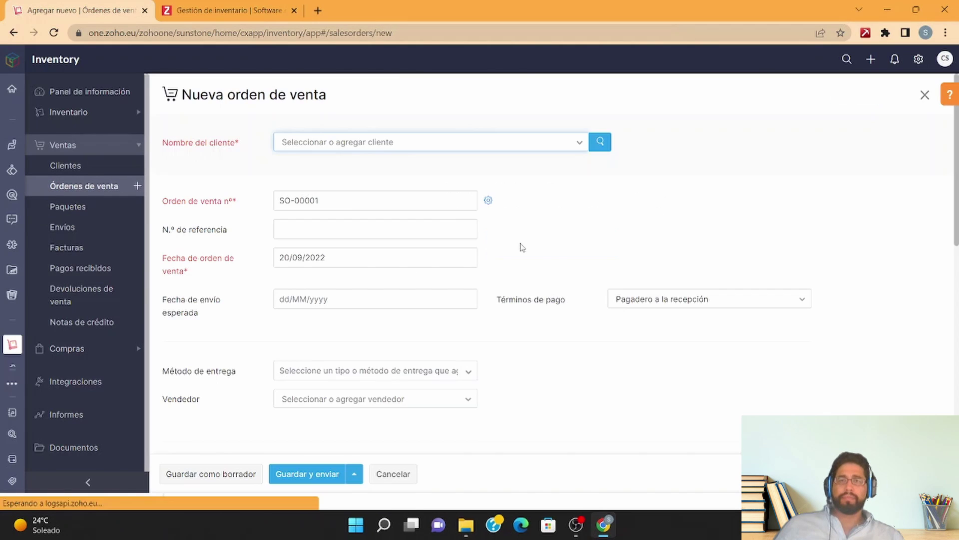
scroll(522, 247, down, 2)
scroll(368, 220, up, 2)
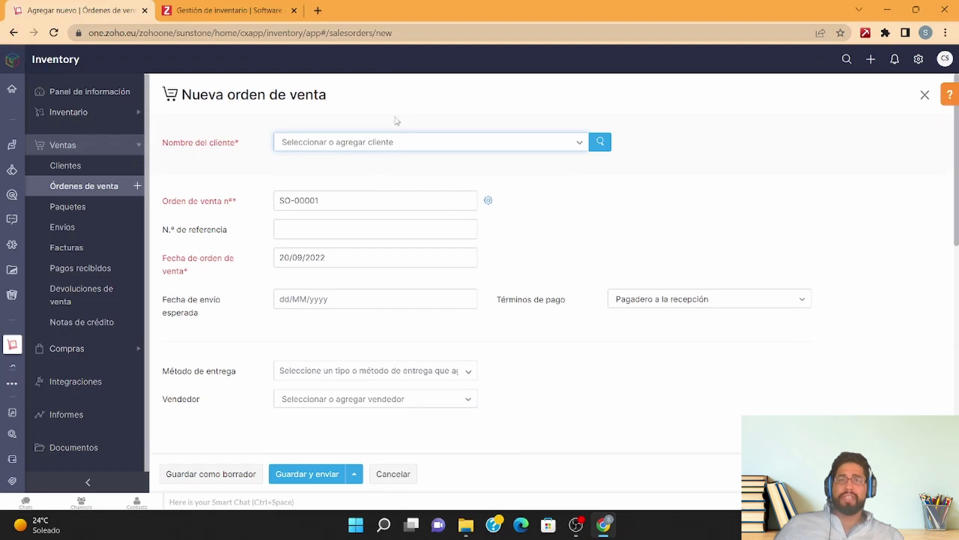
click(392, 141)
click(325, 218)
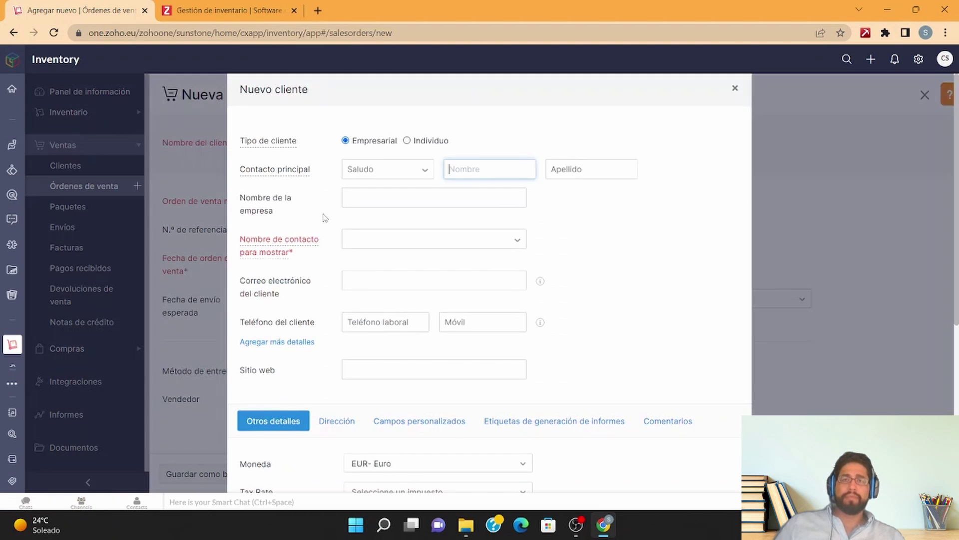
Step: Enter salutation Sr., the customer's first and last name and display name, then save the contact
click(403, 172)
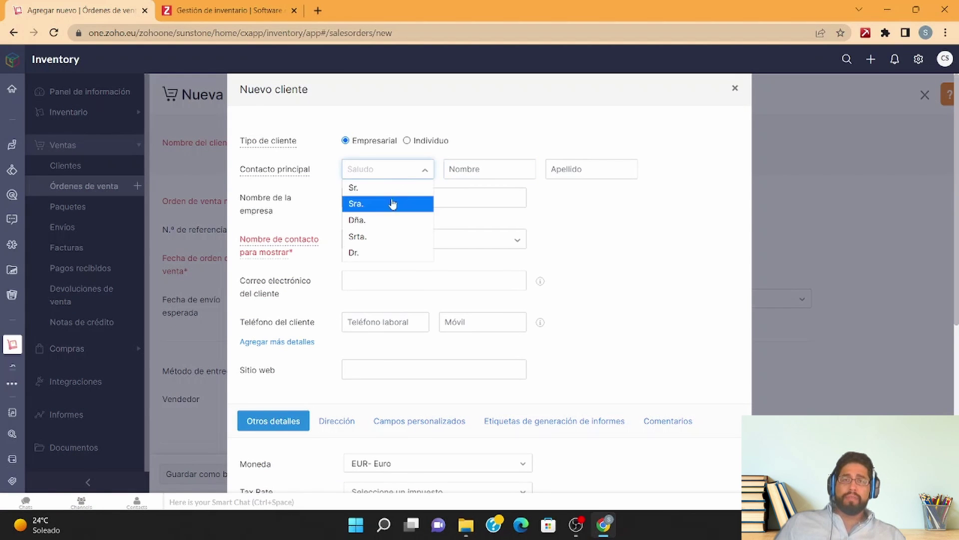
click(380, 186)
click(475, 169)
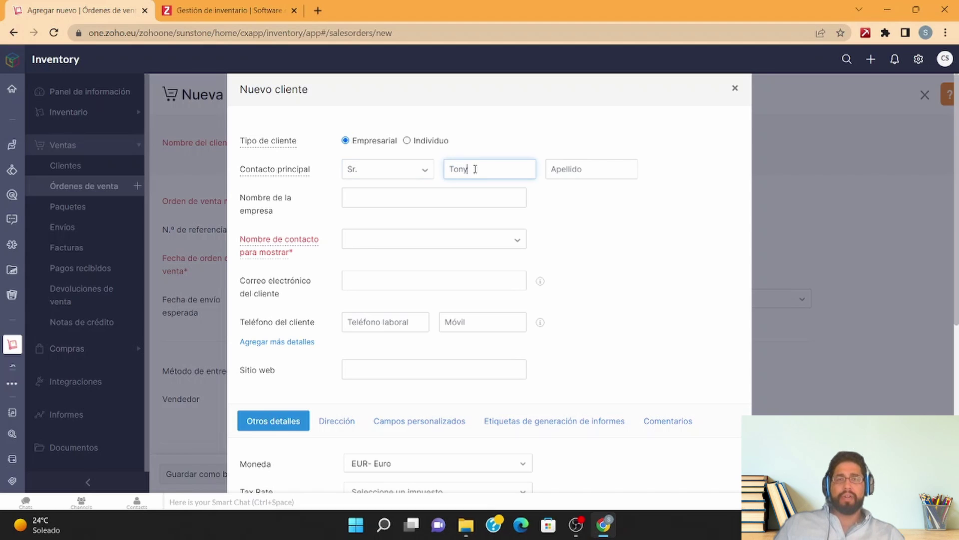
key(Tab)
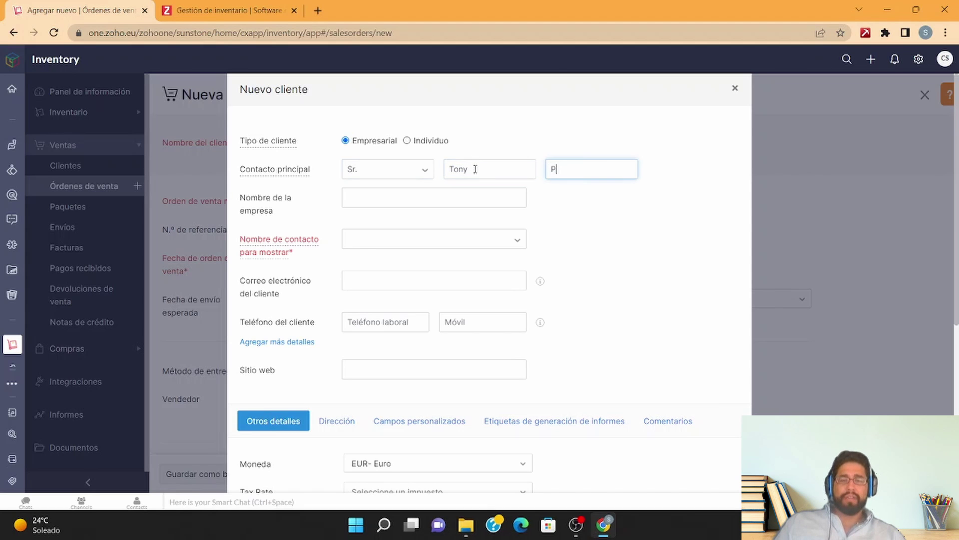
click(394, 241)
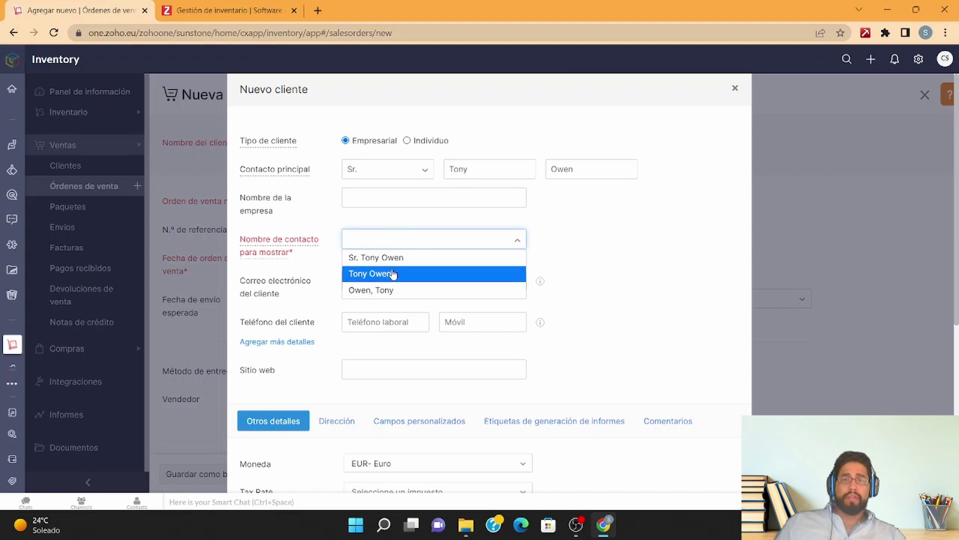
click(393, 256)
click(390, 207)
scroll(391, 206, down, 5)
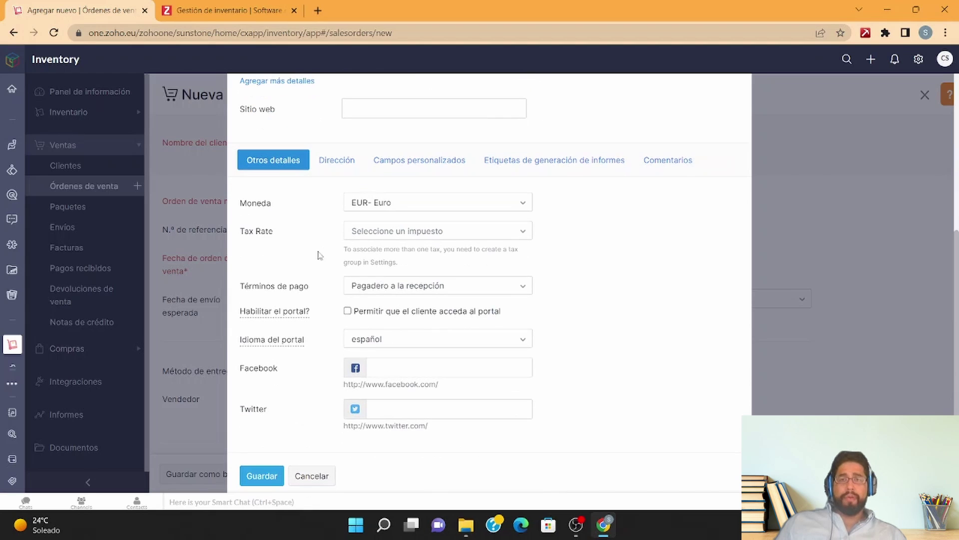
click(259, 456)
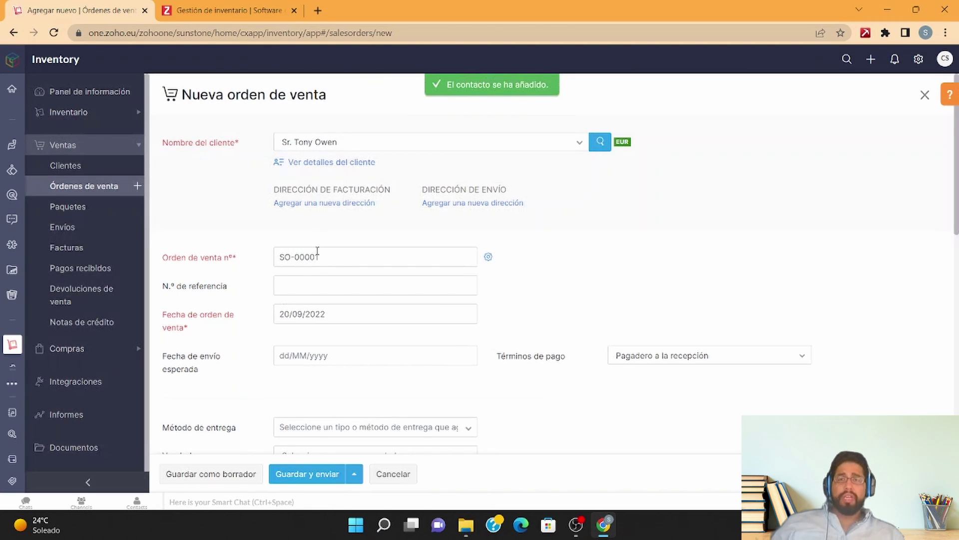
Step: Add Producto 1 to the order with a quantity of 3 at 4 each
scroll(338, 341, down, 5)
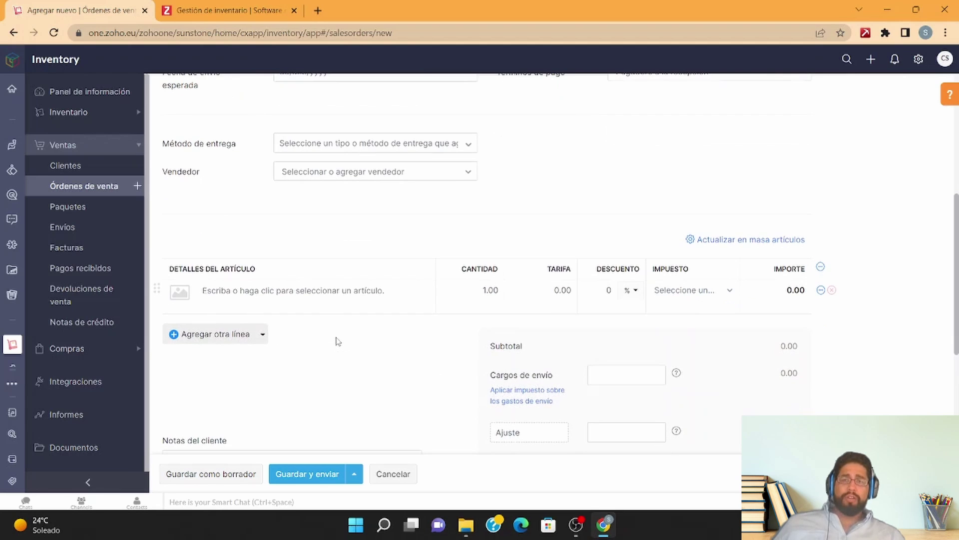
click(315, 301)
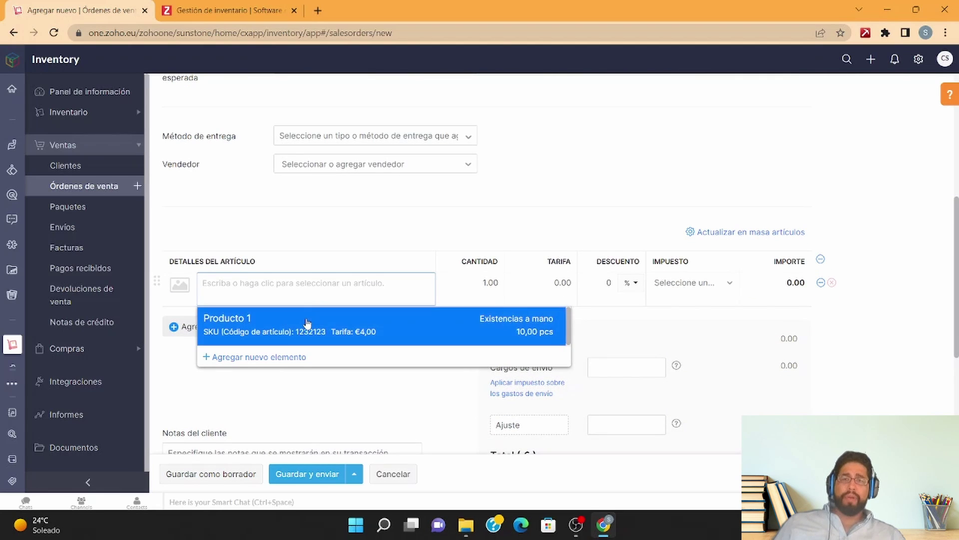
click(308, 323)
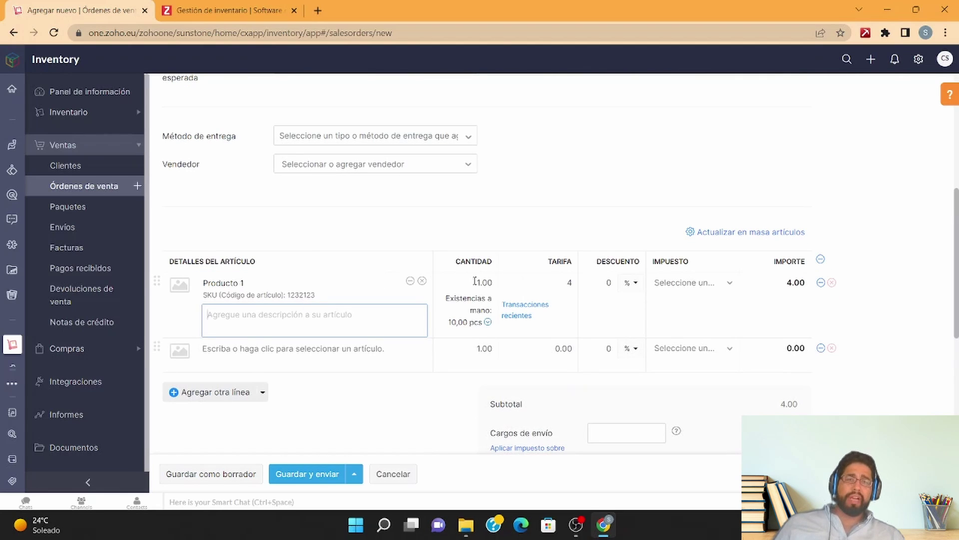
click(478, 282)
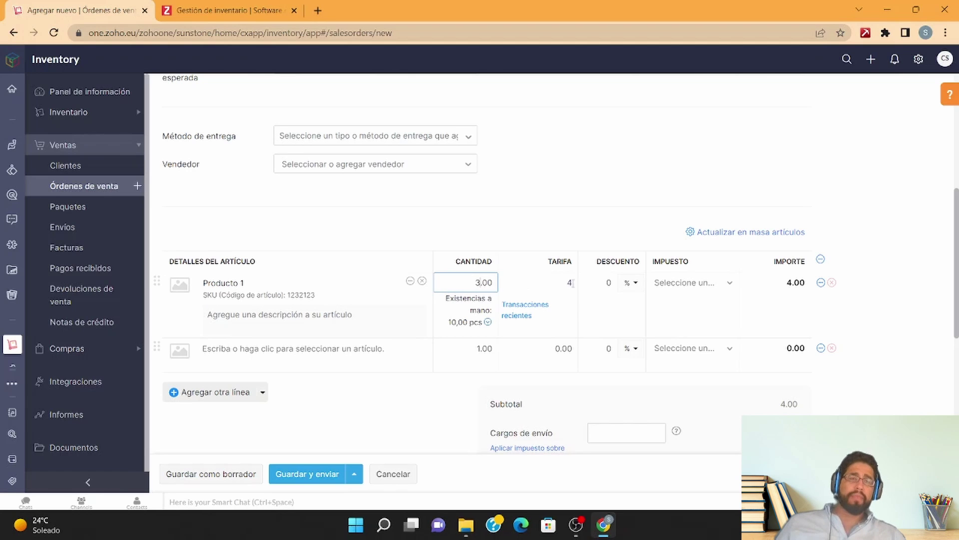
click(860, 326)
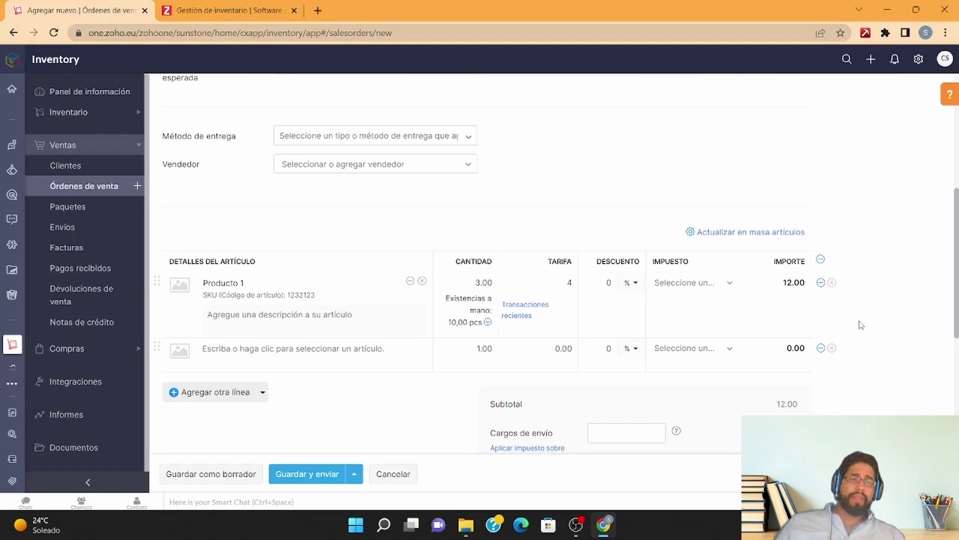
scroll(815, 388, down, 2)
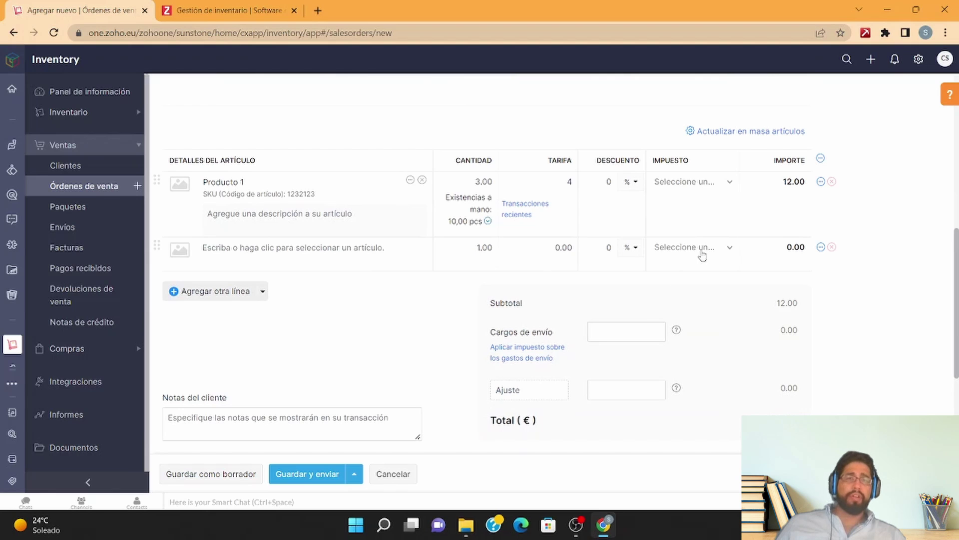
Step: Create a new IVA tax at 21% and apply it to the Producto 1 line
click(688, 186)
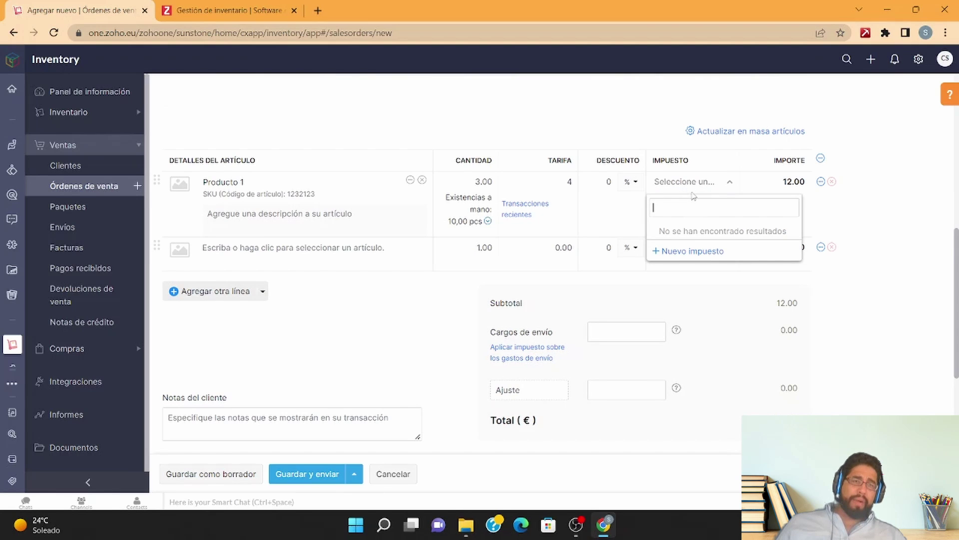
click(688, 261)
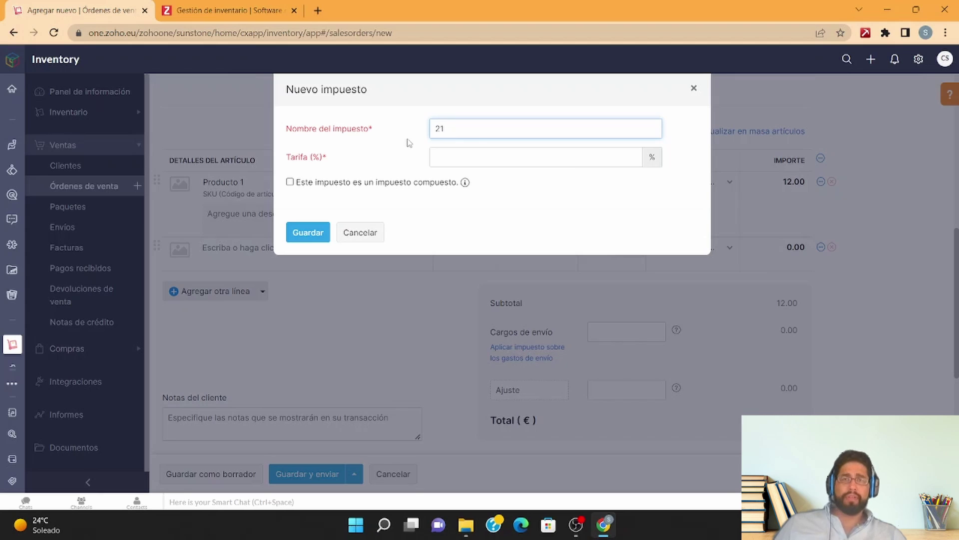
click(475, 154)
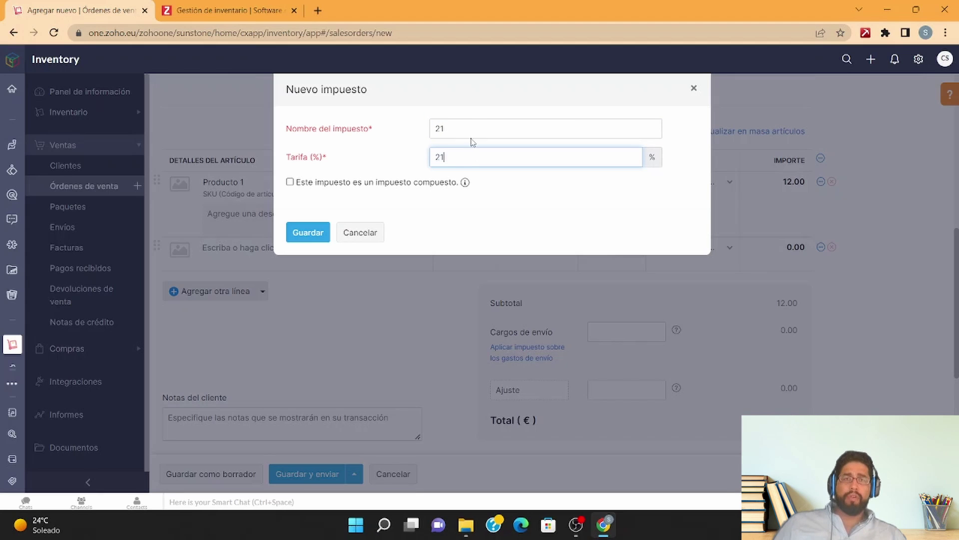
double_click(470, 133)
key(BackSpace)
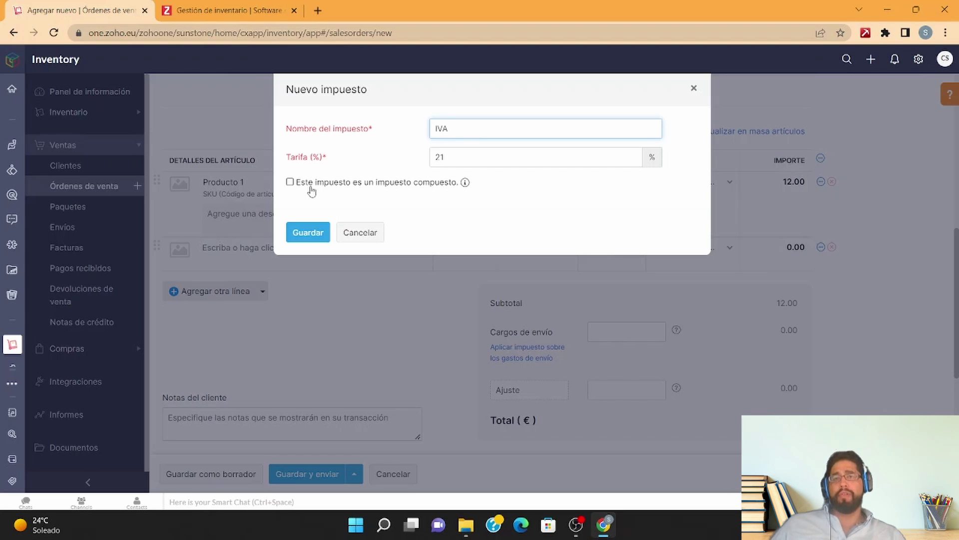
click(319, 232)
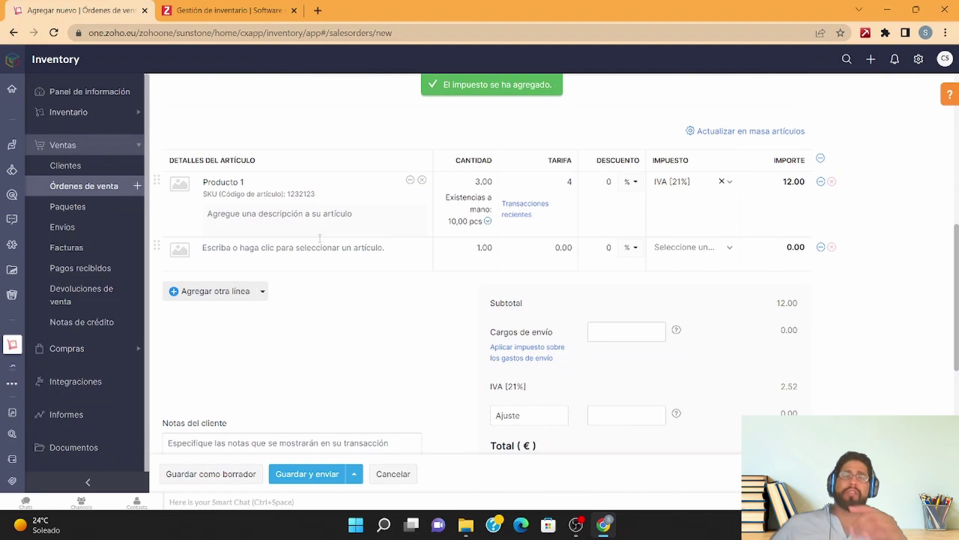
Step: Save and send sales order SO-00001 for €14,52, then open it from the Sales Orders list
scroll(410, 233, down, 5)
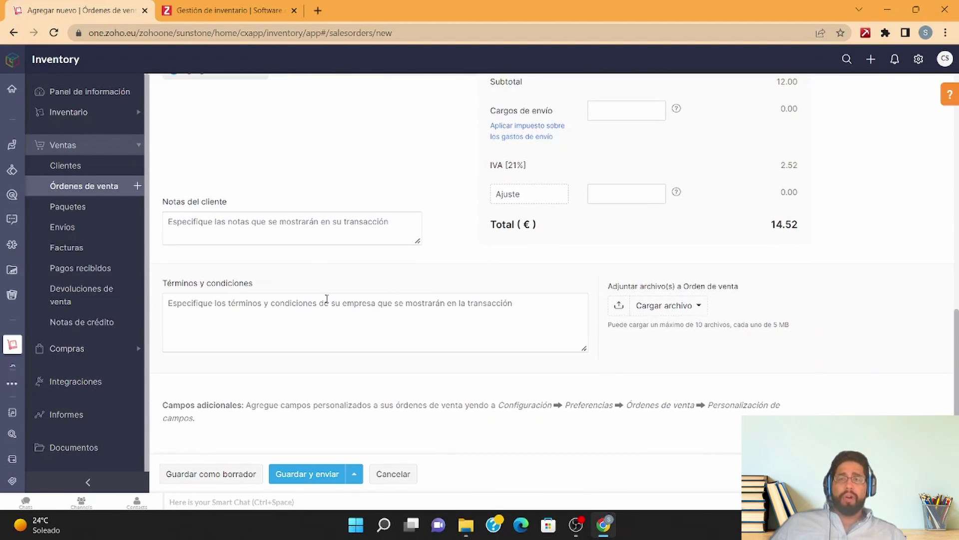
click(307, 481)
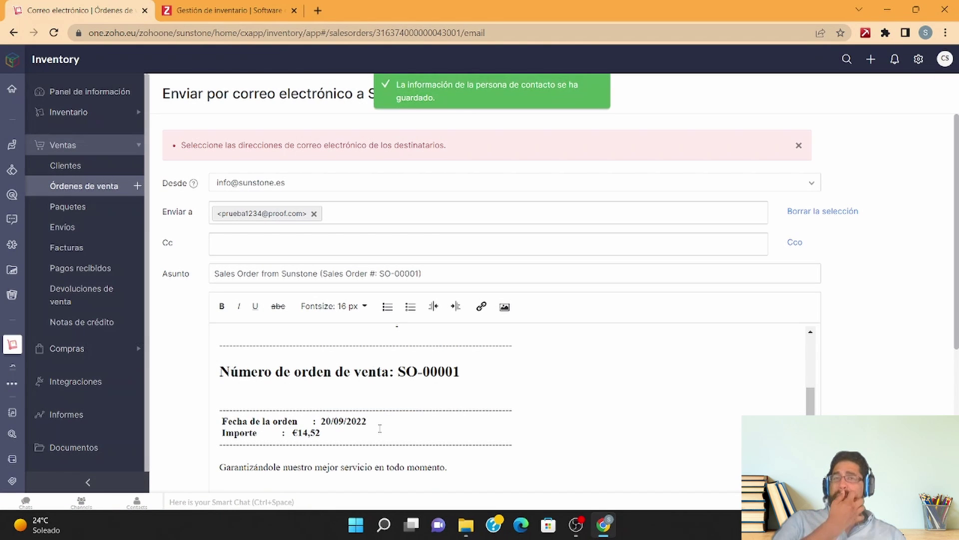
click(103, 186)
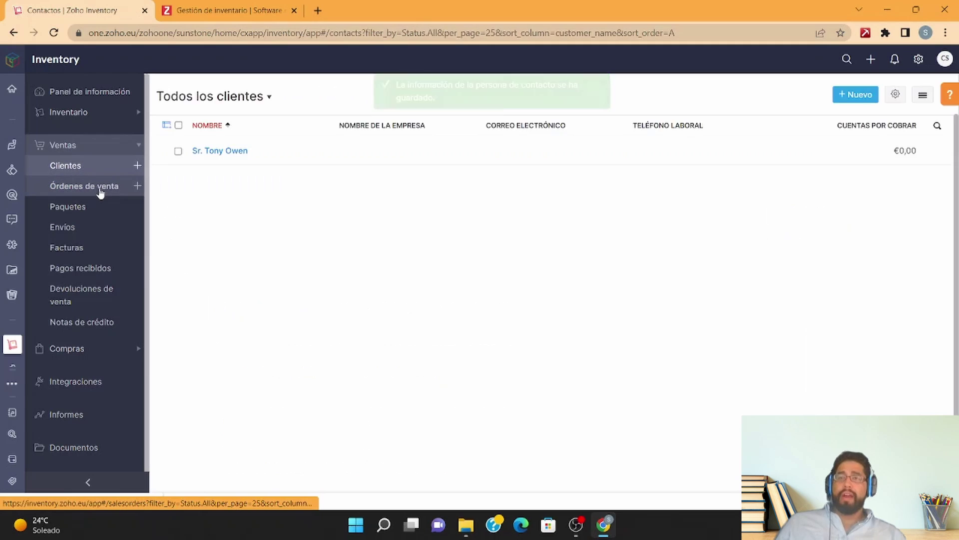
click(294, 152)
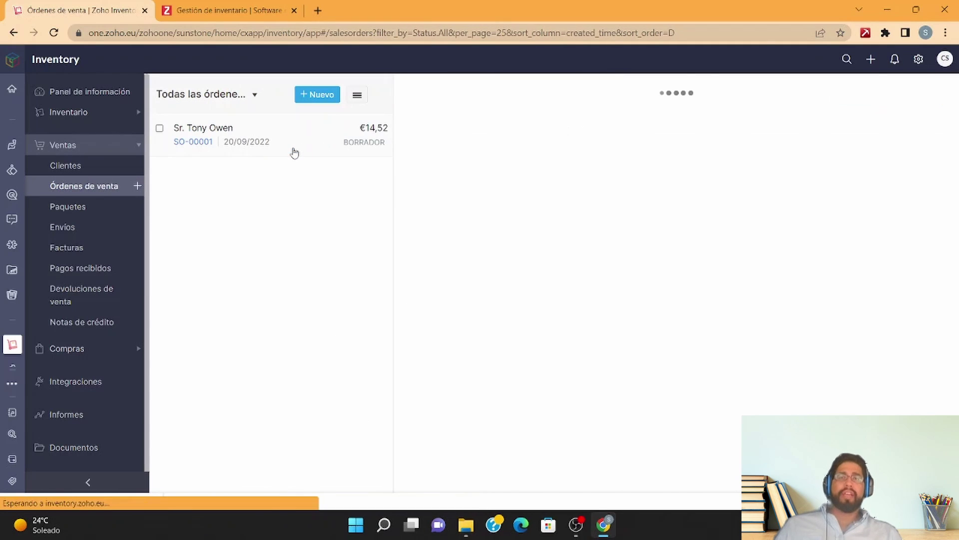
scroll(629, 310, down, 4)
scroll(630, 310, up, 4)
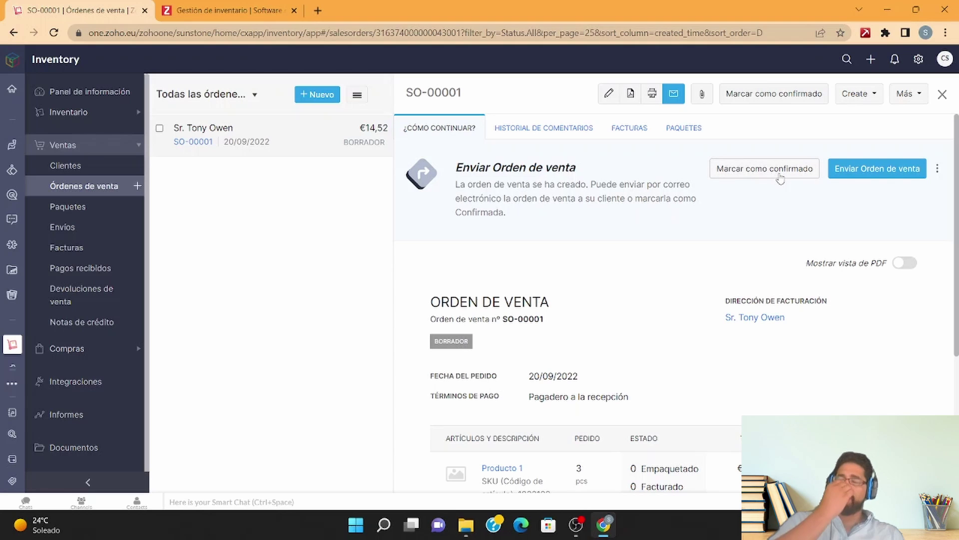
Step: Confirm sales order SO-00001 and start package 1234 dated 20/09/2022
click(780, 179)
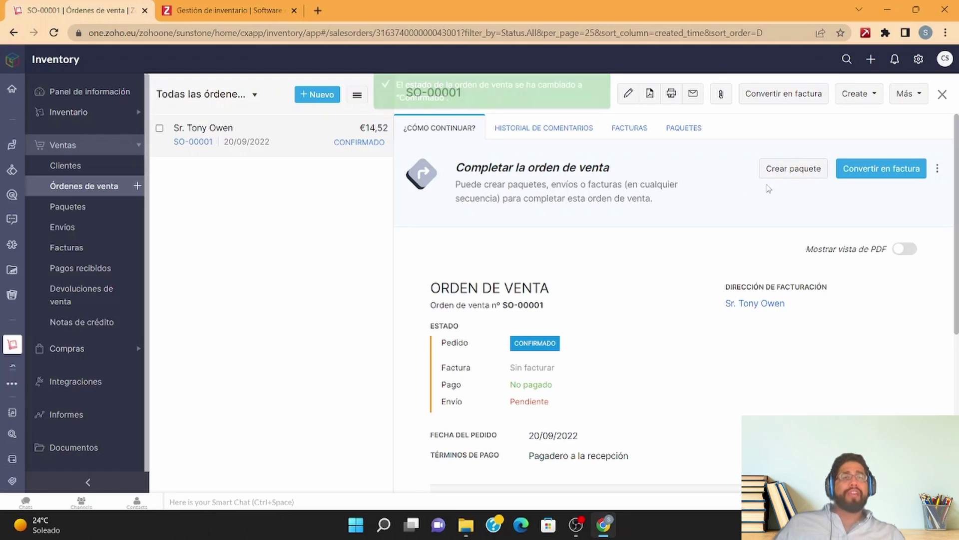
click(783, 170)
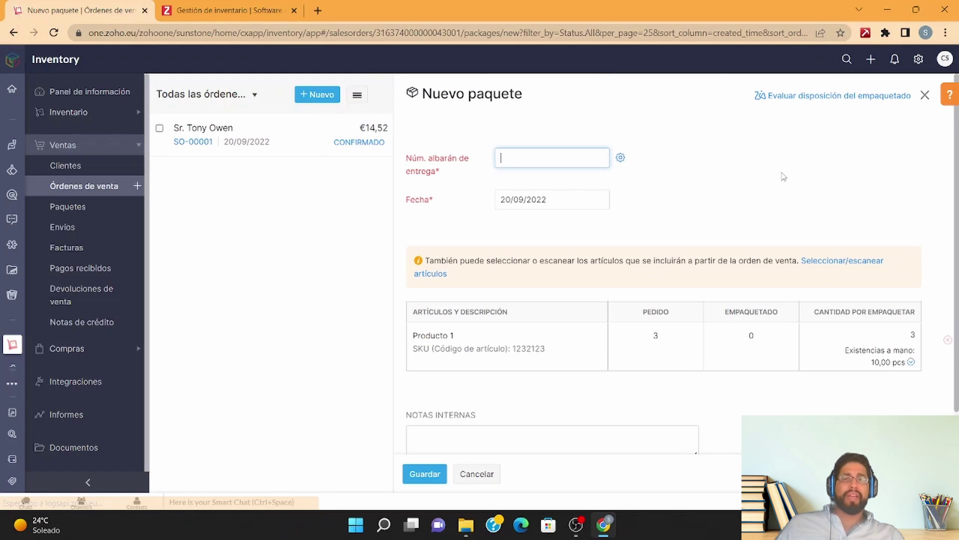
text(123)
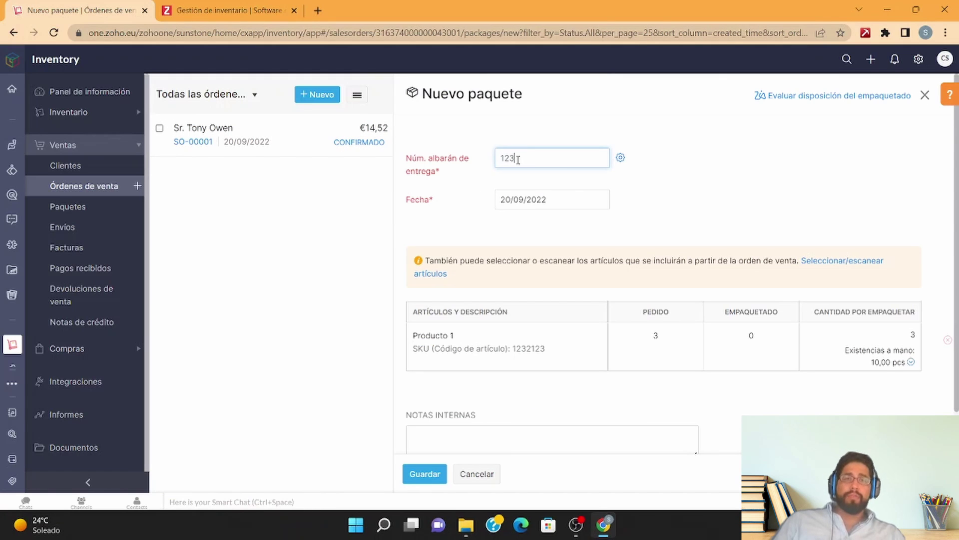
text(4)
click(590, 199)
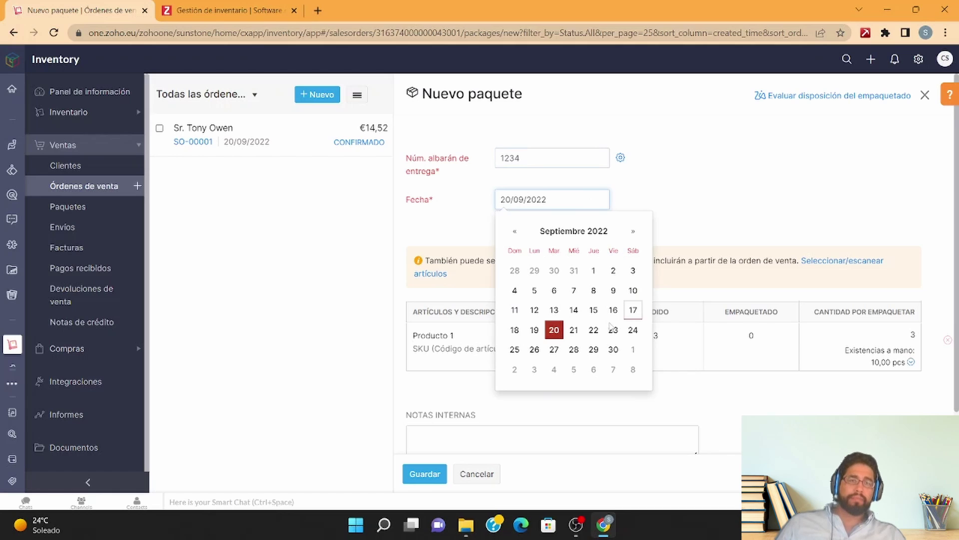
click(560, 328)
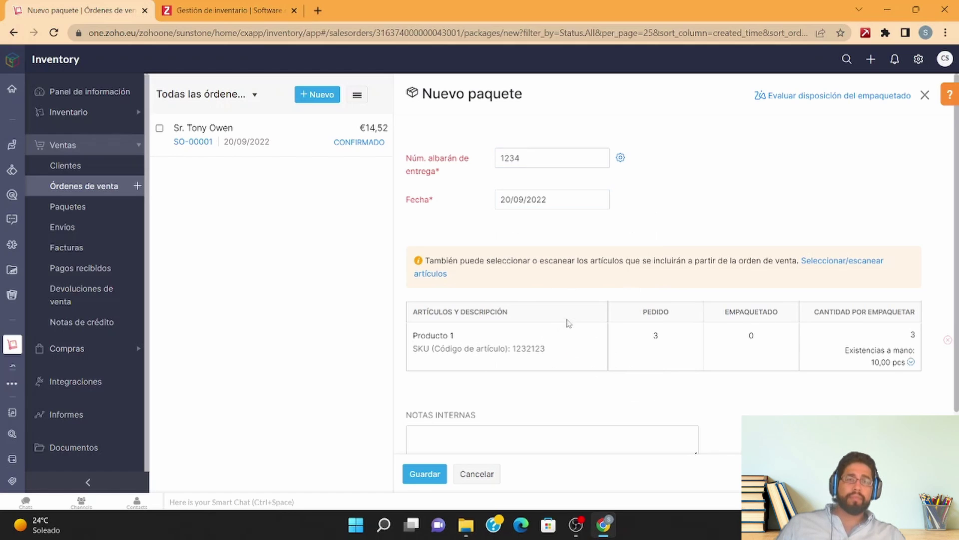
Step: Pack the 3 units of Producto 1, save package 1234, and view the packages board
scroll(752, 282, down, 1)
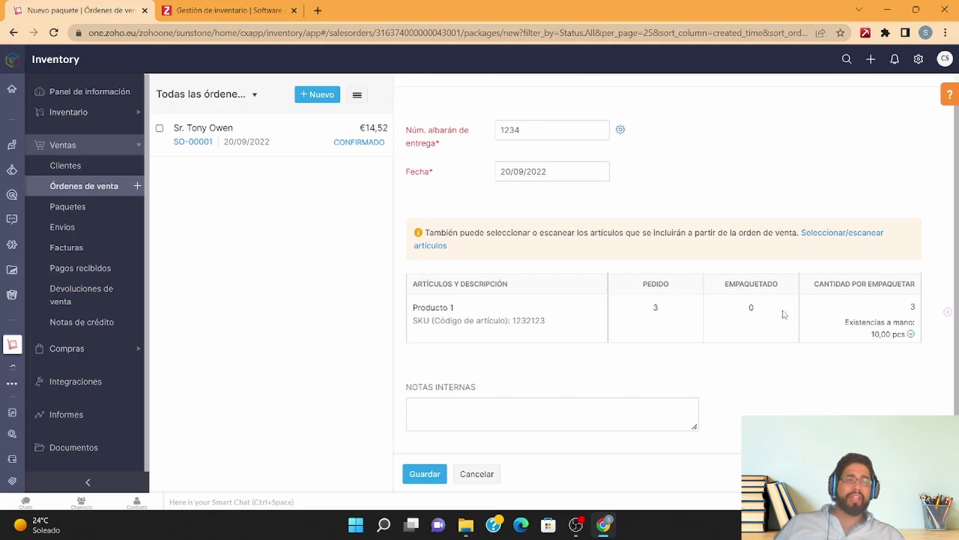
click(903, 306)
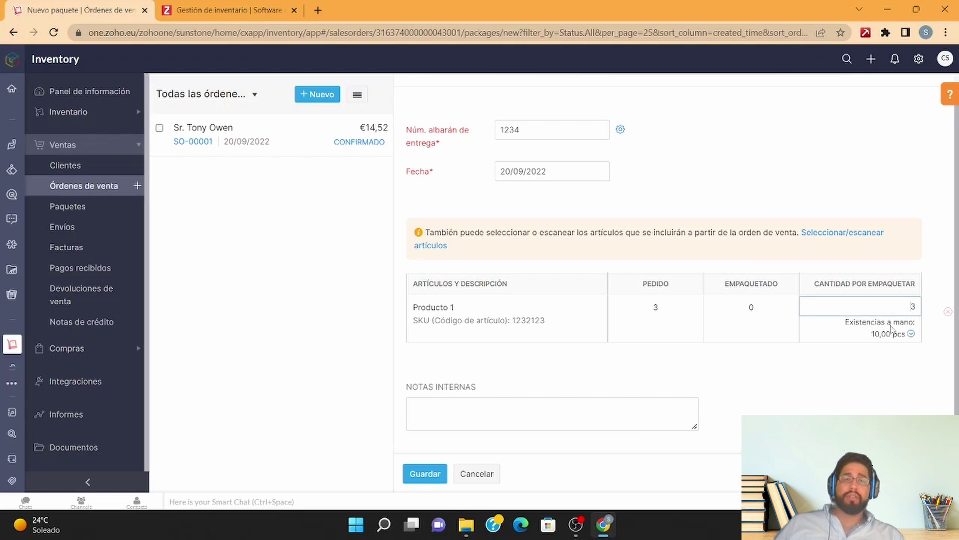
scroll(618, 365, down, 1)
click(433, 480)
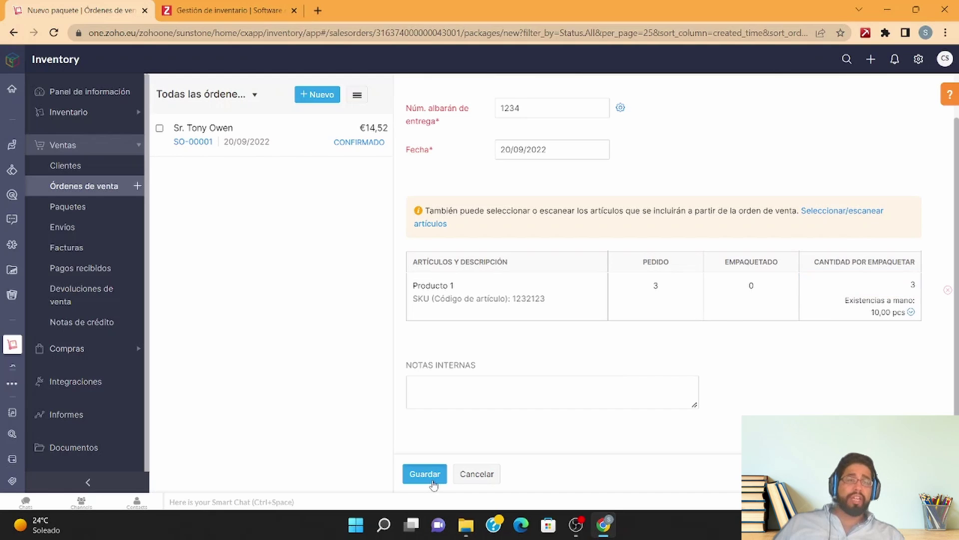
scroll(553, 289, down, 1)
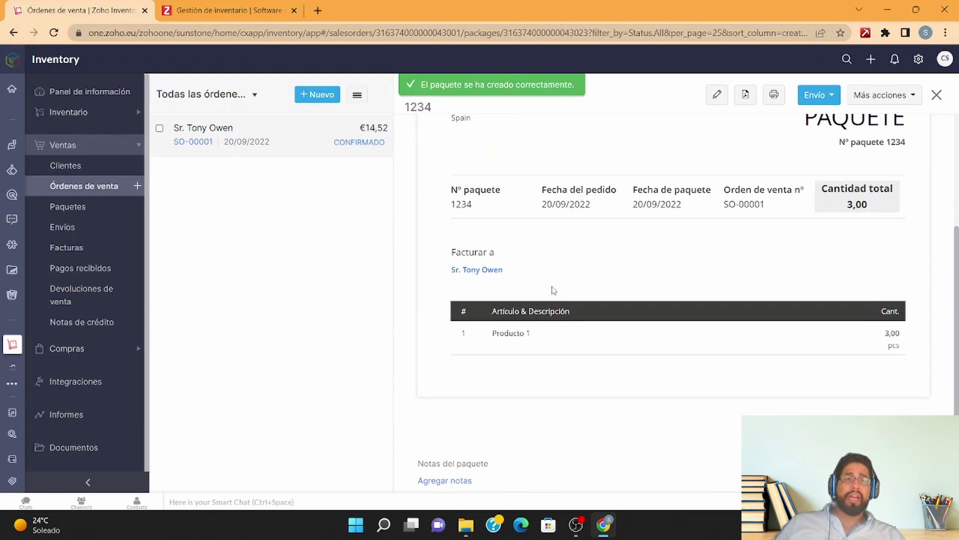
scroll(554, 290, down, 2)
click(100, 216)
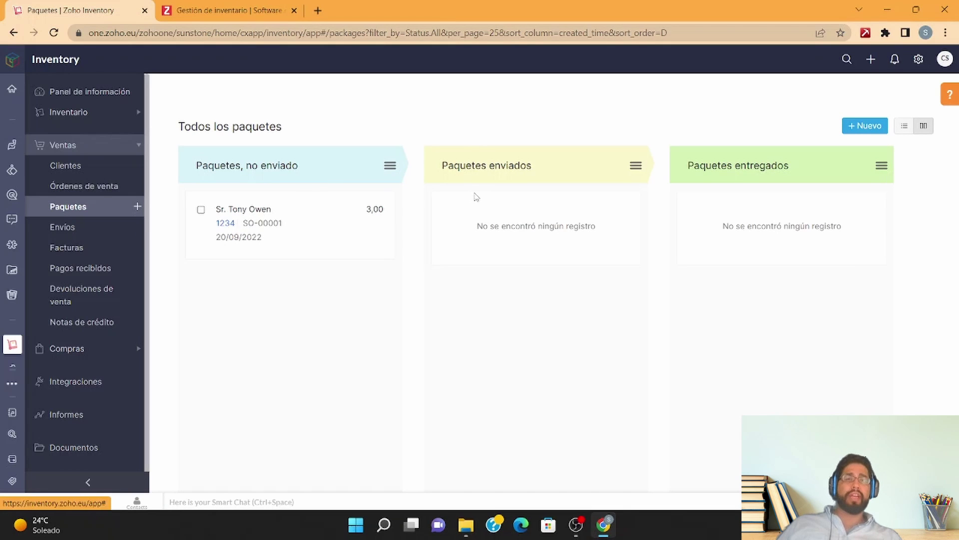
Step: Ship package 1234 manually as shipment order 1 via carrier Correo
click(248, 225)
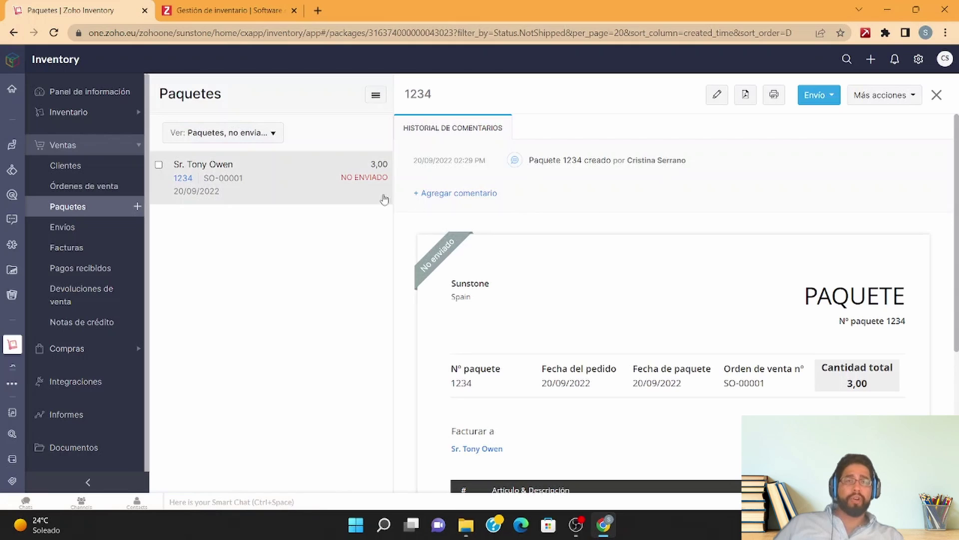
click(817, 95)
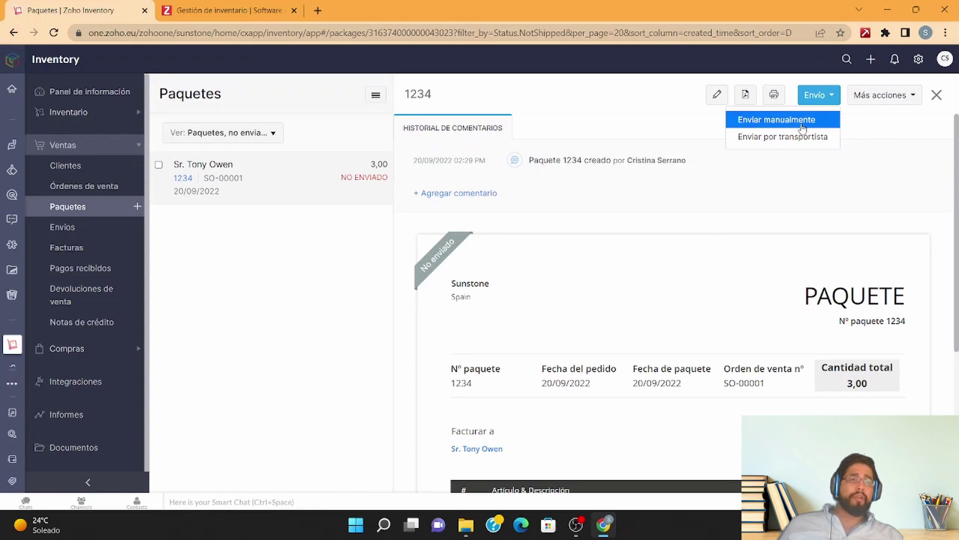
click(801, 125)
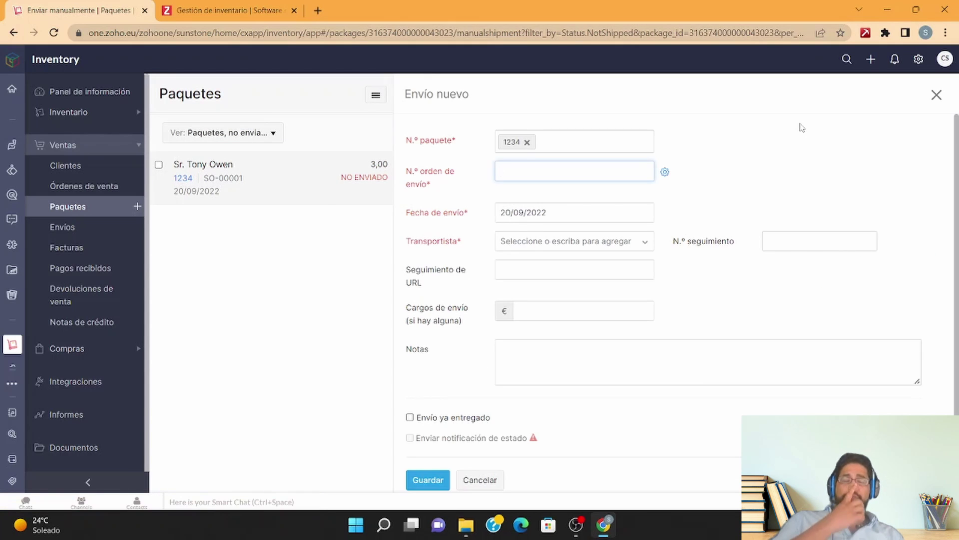
text(1)
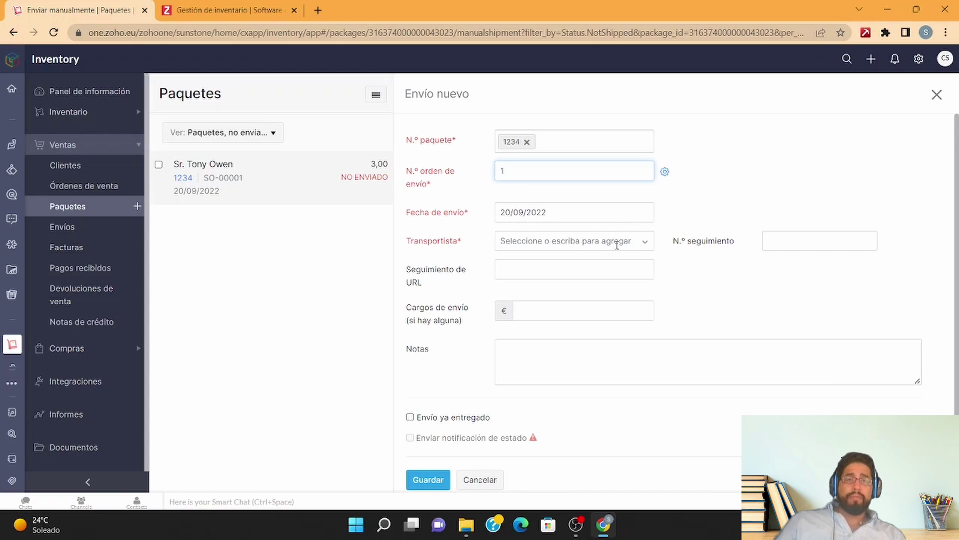
scroll(618, 244, down, 1)
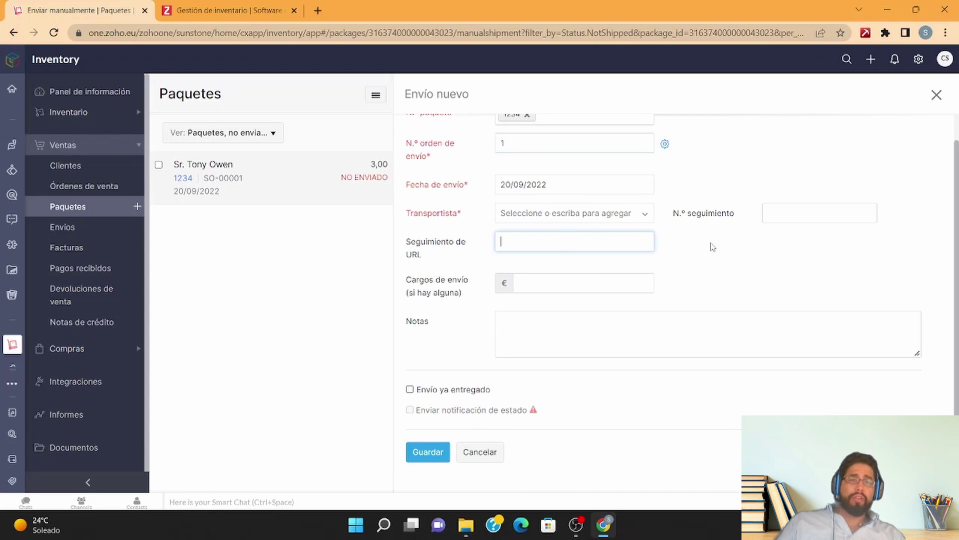
click(417, 456)
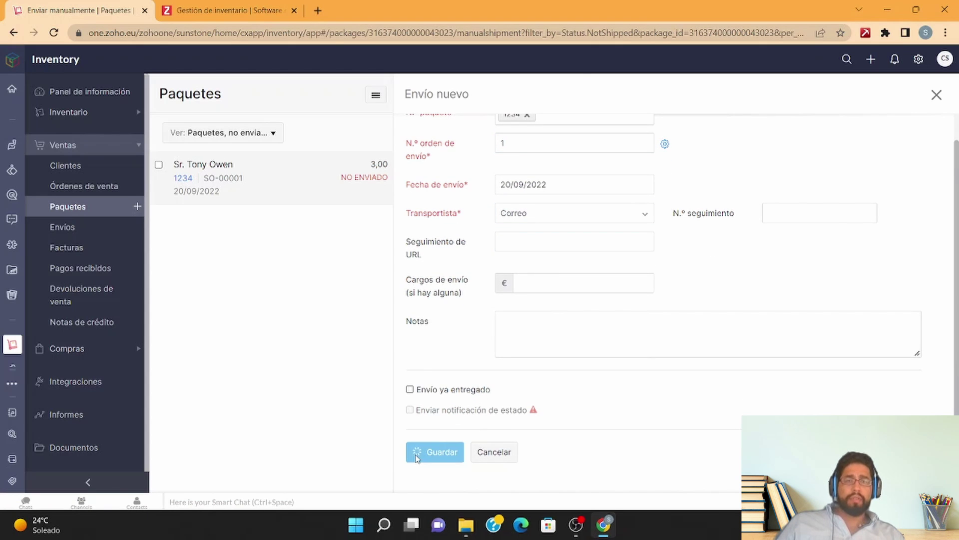
click(111, 216)
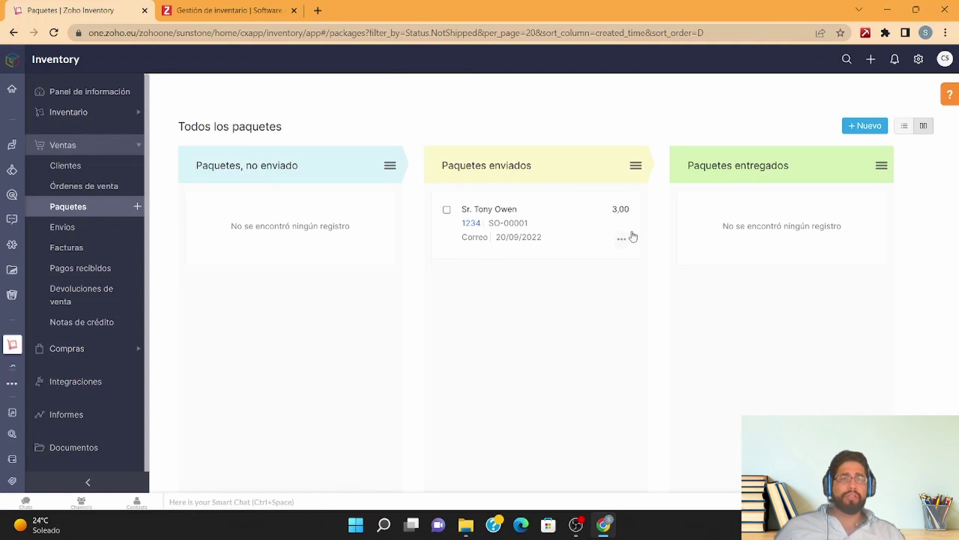
click(622, 239)
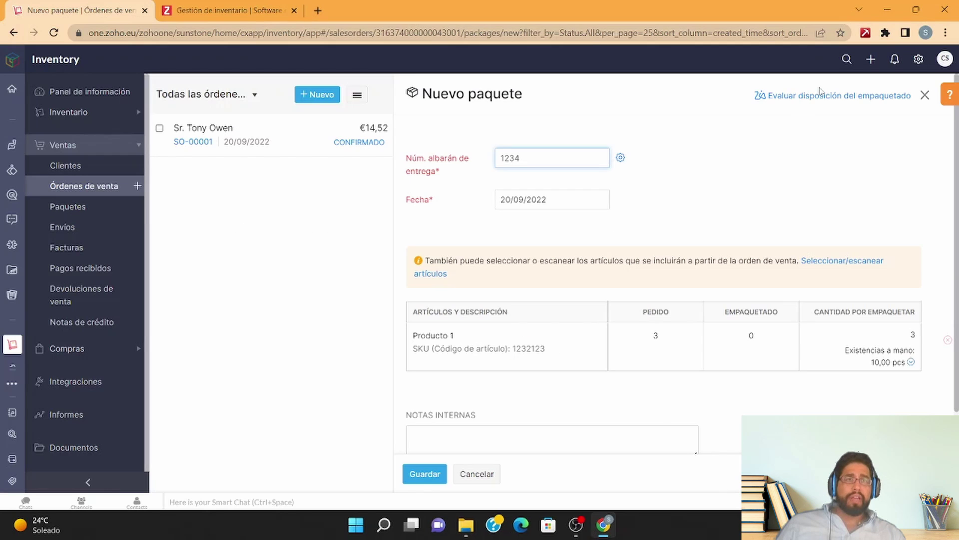
Step: Calculate the packing layout for box Caja 1, 50×50×50 cm, 50 kg maximum weight
click(816, 95)
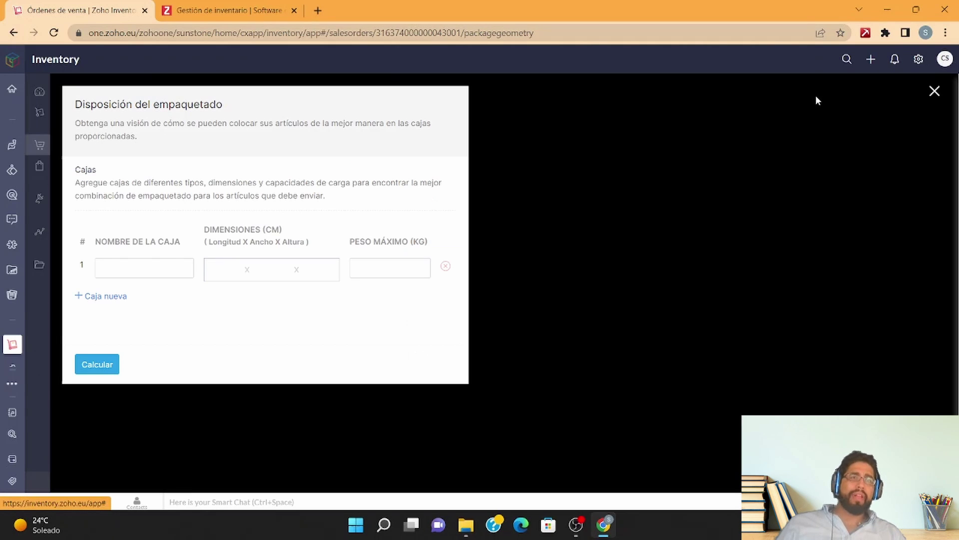
click(153, 272)
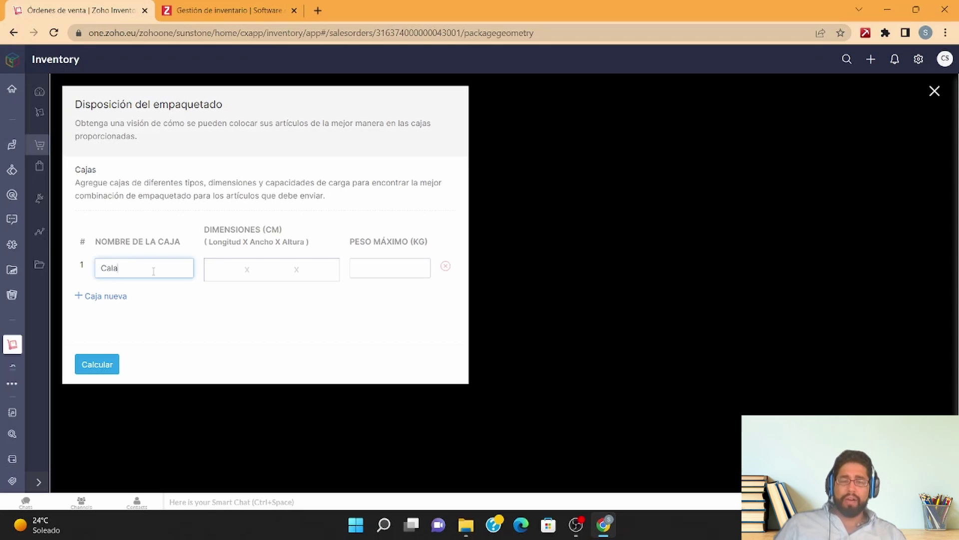
text(Caja 1)
click(222, 268)
text(20)
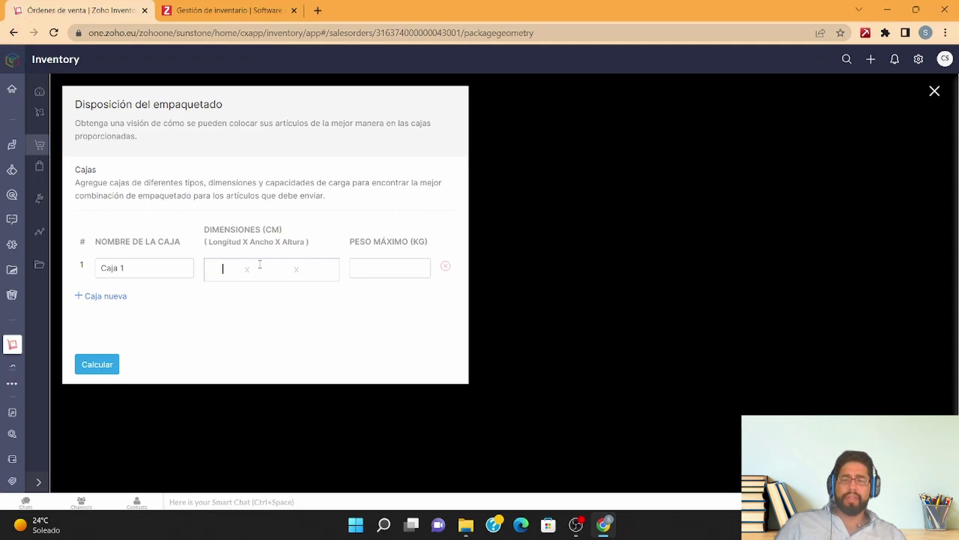
text(5050)
click(417, 269)
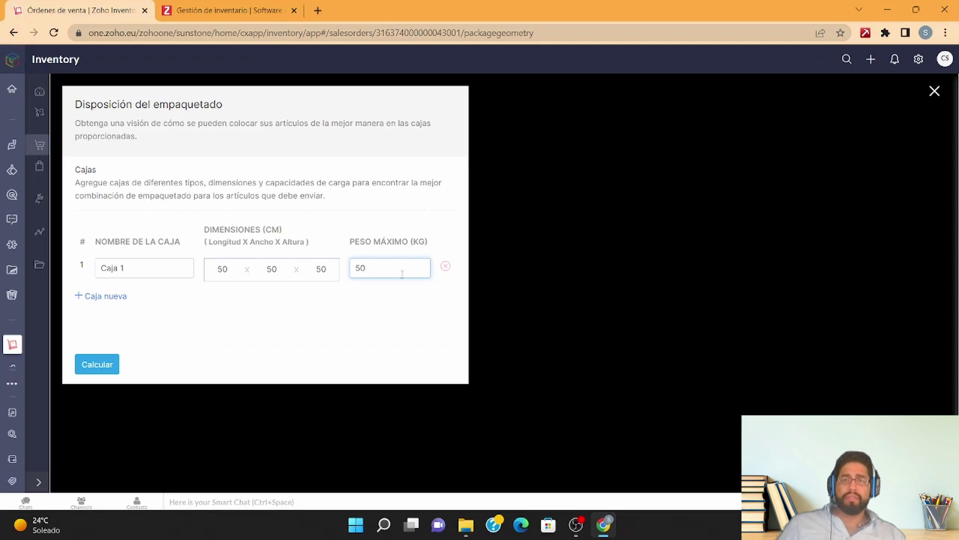
text(50)
click(103, 364)
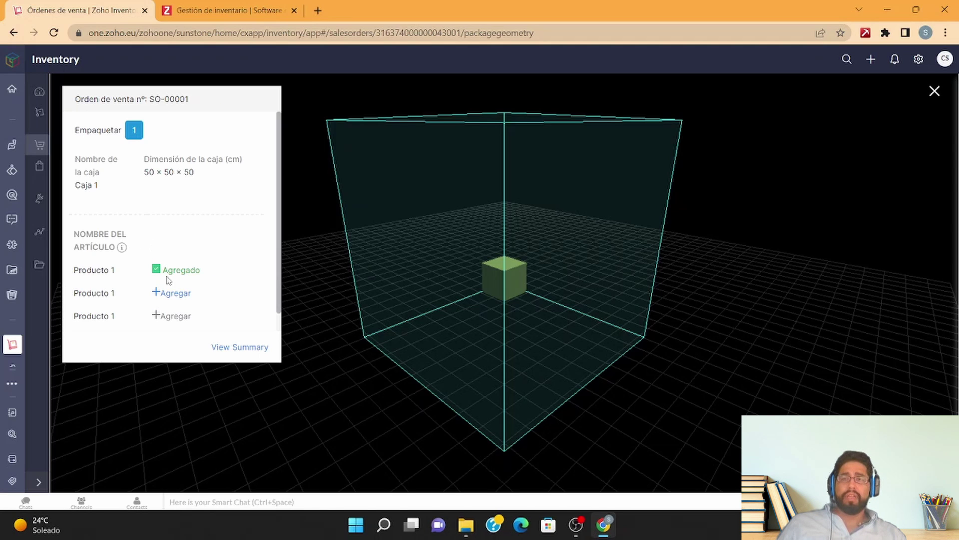
Step: Add the second and third Producto 1 units to Caja 1 and orbit the 3D view
click(170, 295)
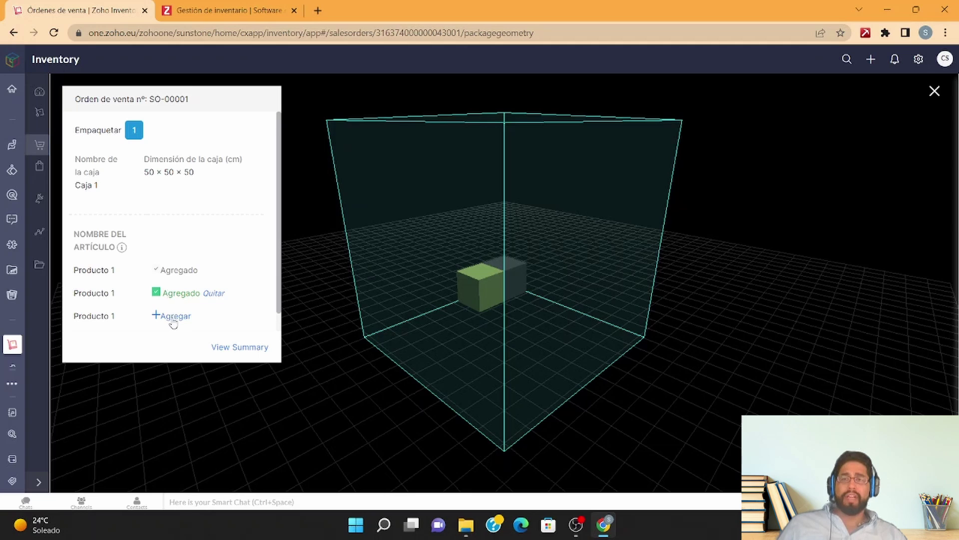
click(171, 317)
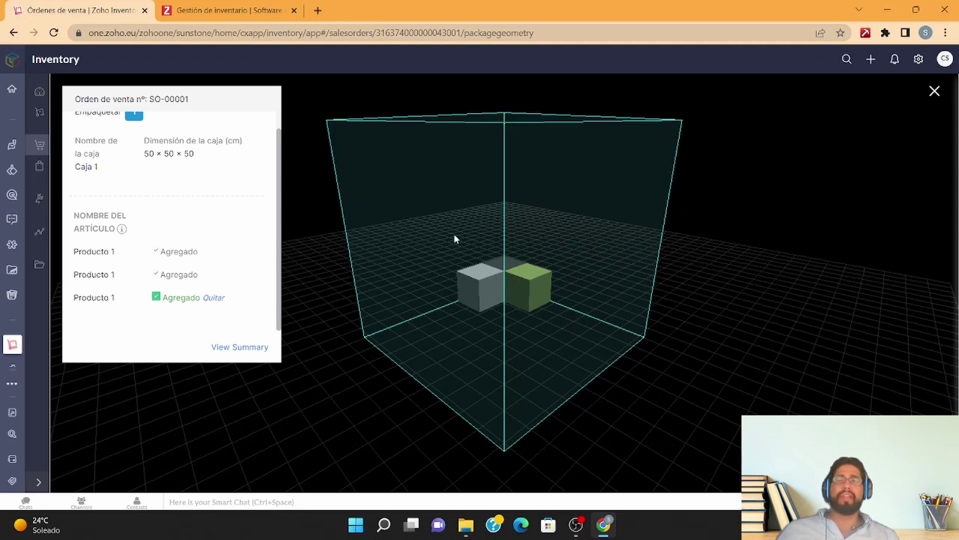
scroll(198, 223, up, 1)
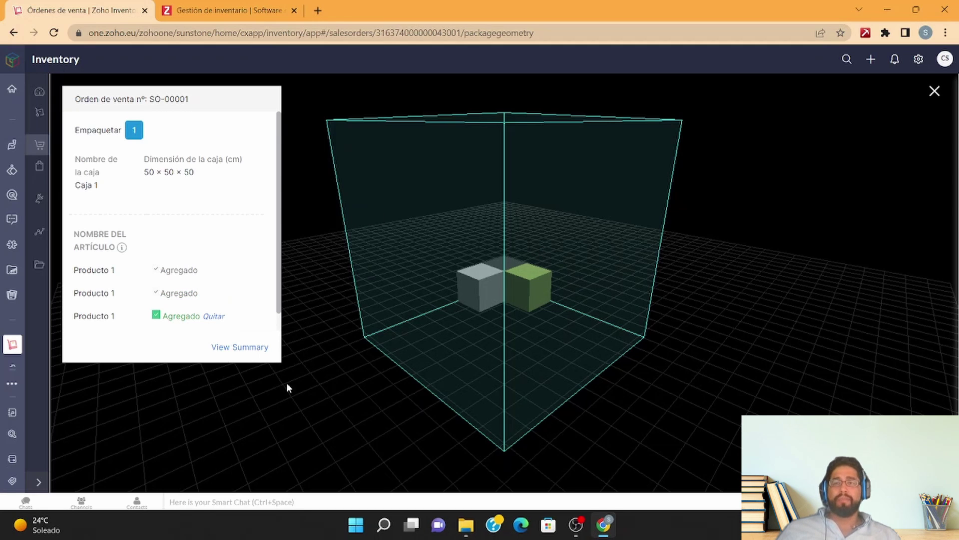
drag(401, 265, 624, 356)
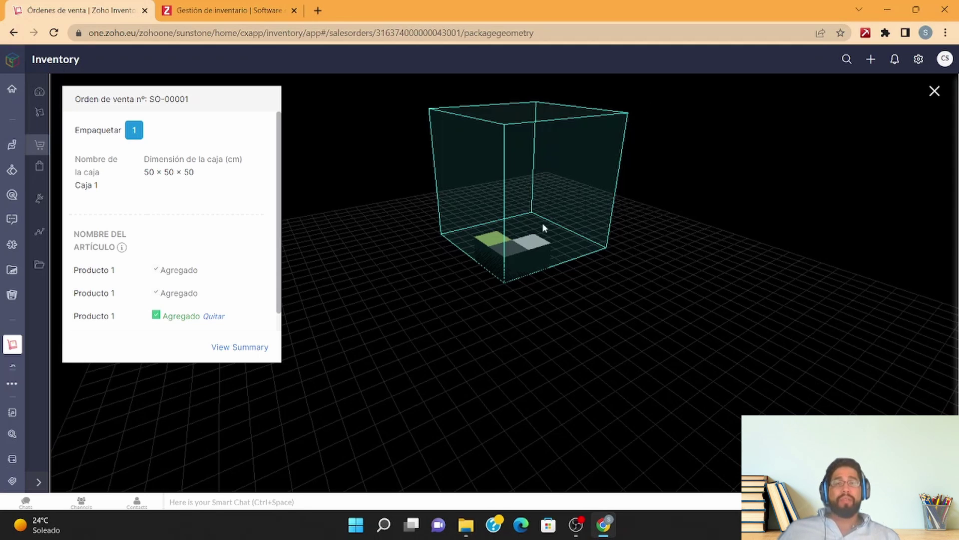
Step: Close the 3D packing layout view and confirm leaving the page
click(935, 93)
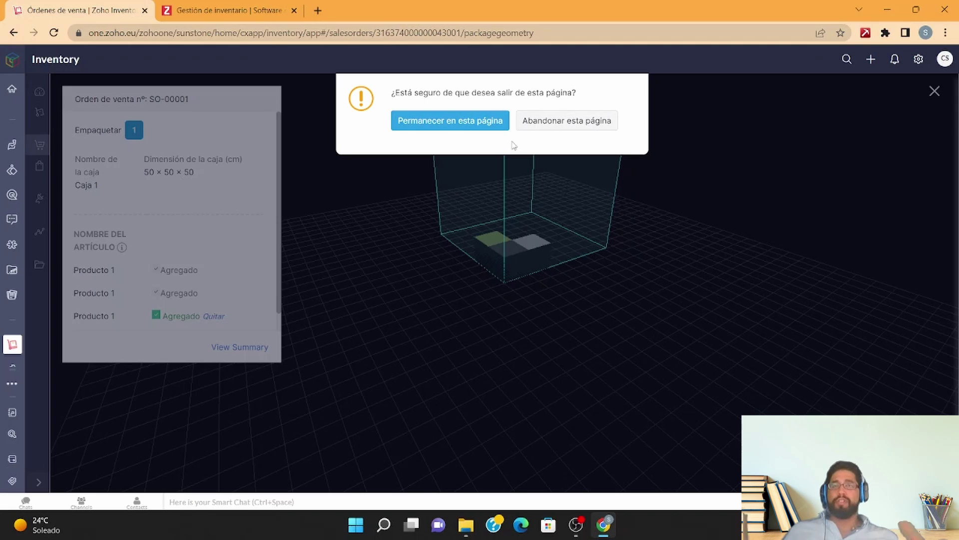
click(454, 128)
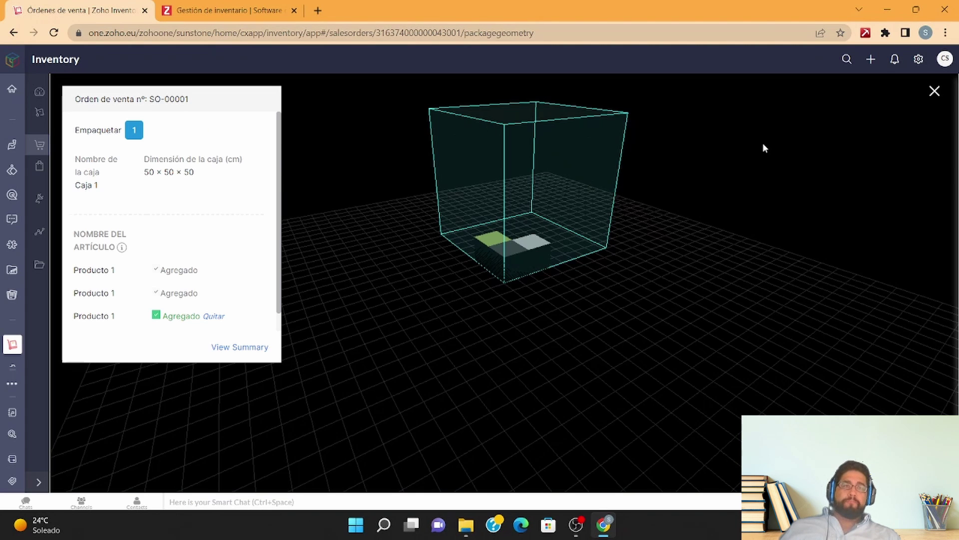
click(942, 95)
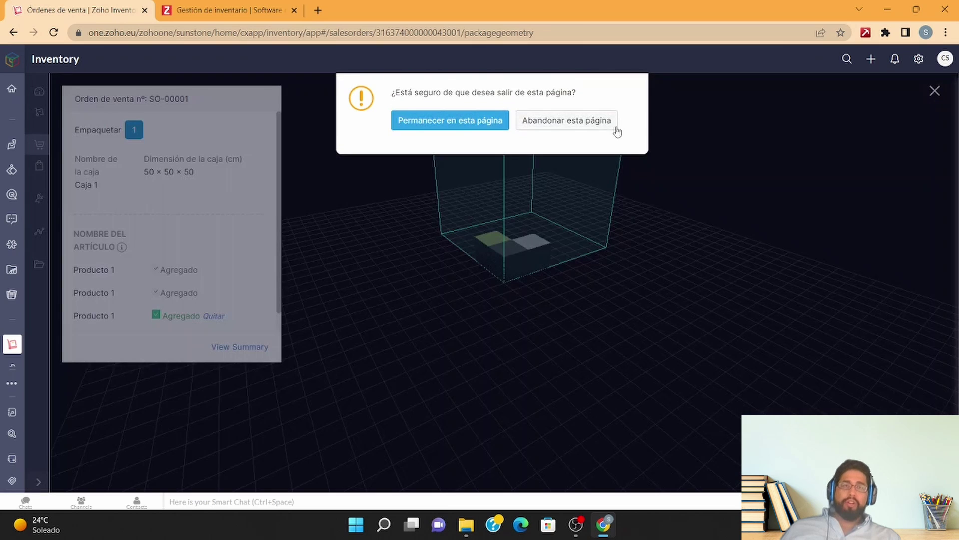
click(604, 130)
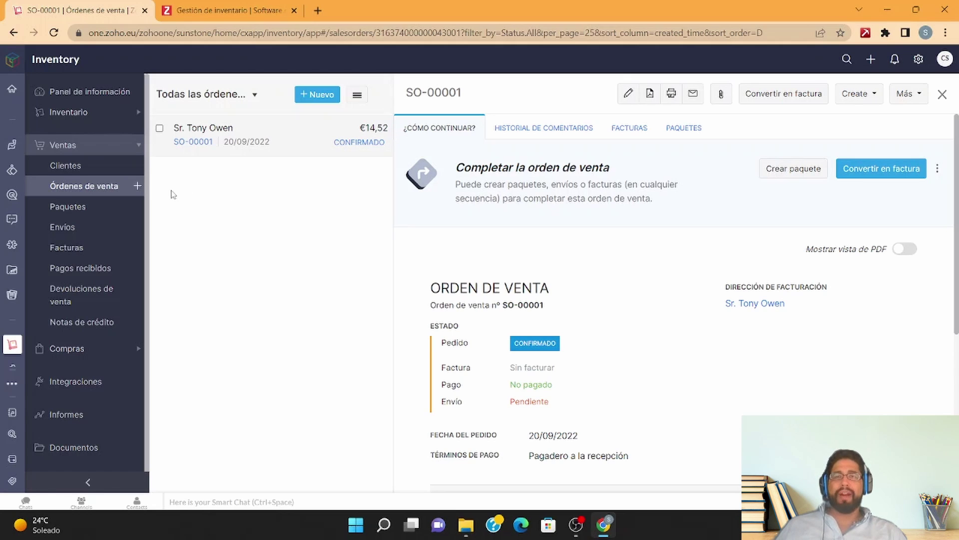
Step: Create package 12123 for sales order SO-00001
click(90, 209)
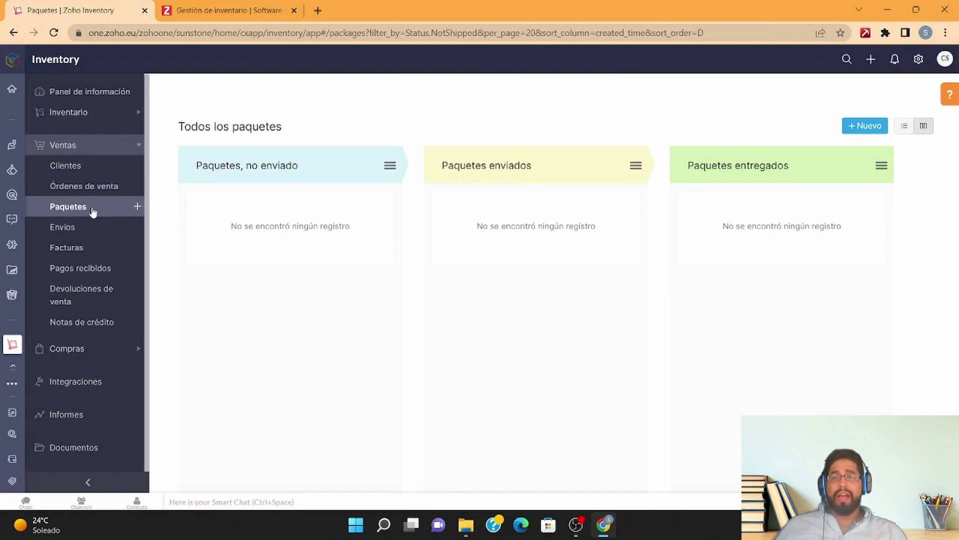
click(86, 186)
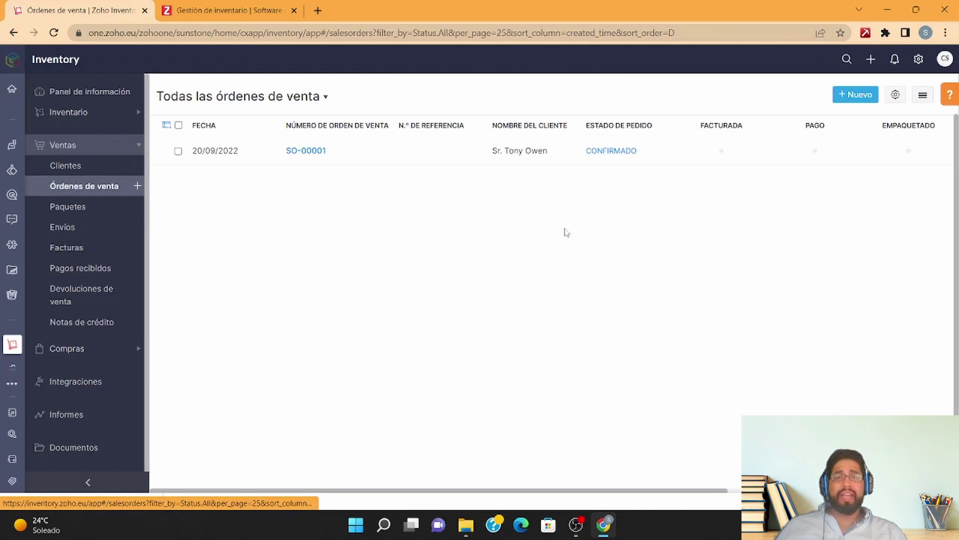
click(331, 150)
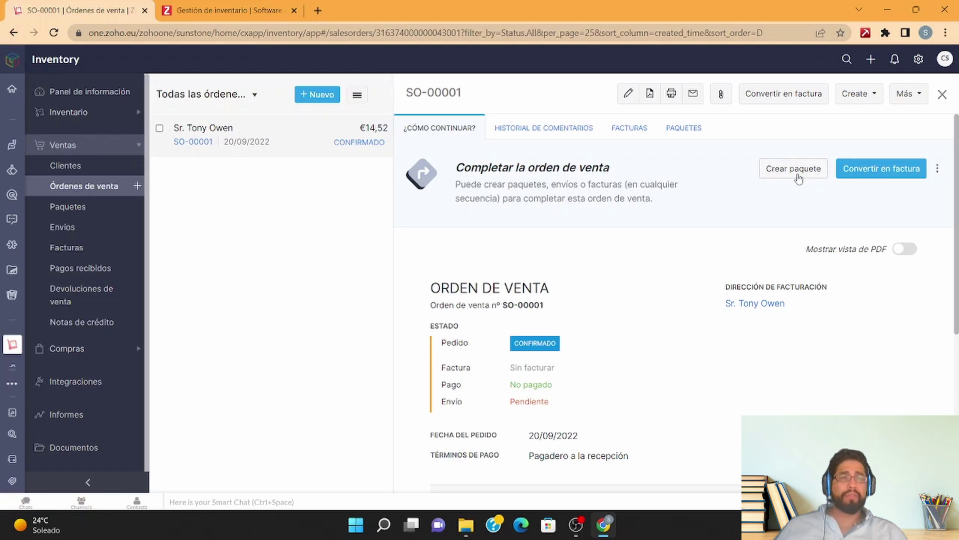
click(818, 173)
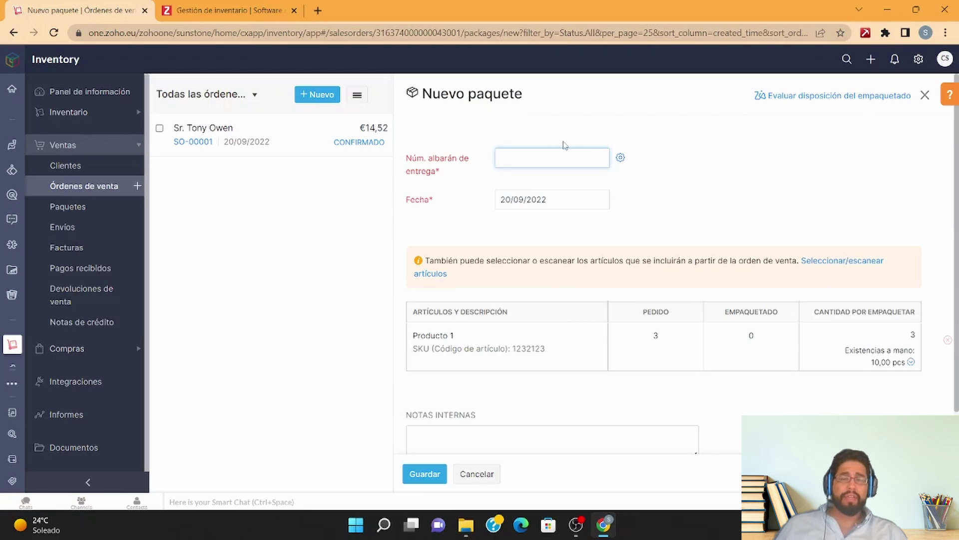
text(12123)
click(425, 473)
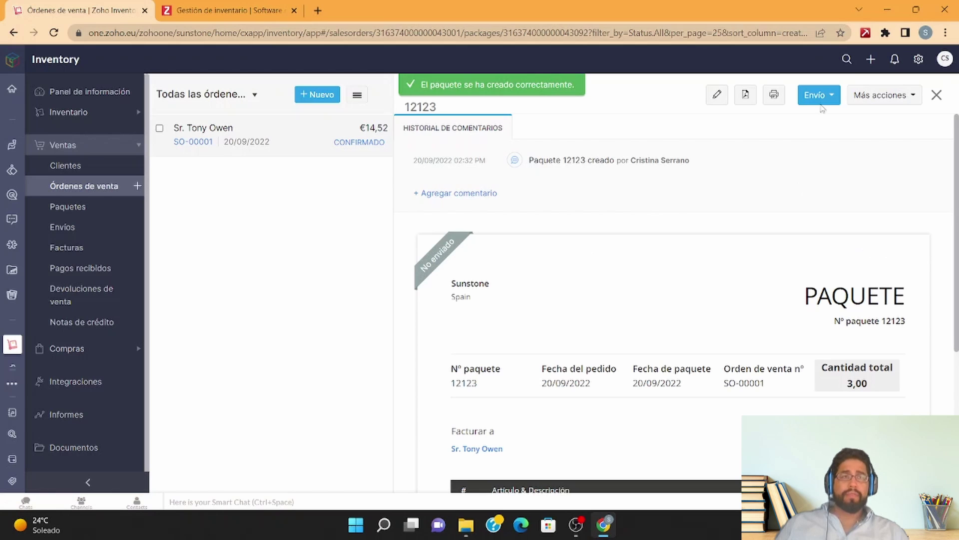
Step: Ship the package manually
click(826, 96)
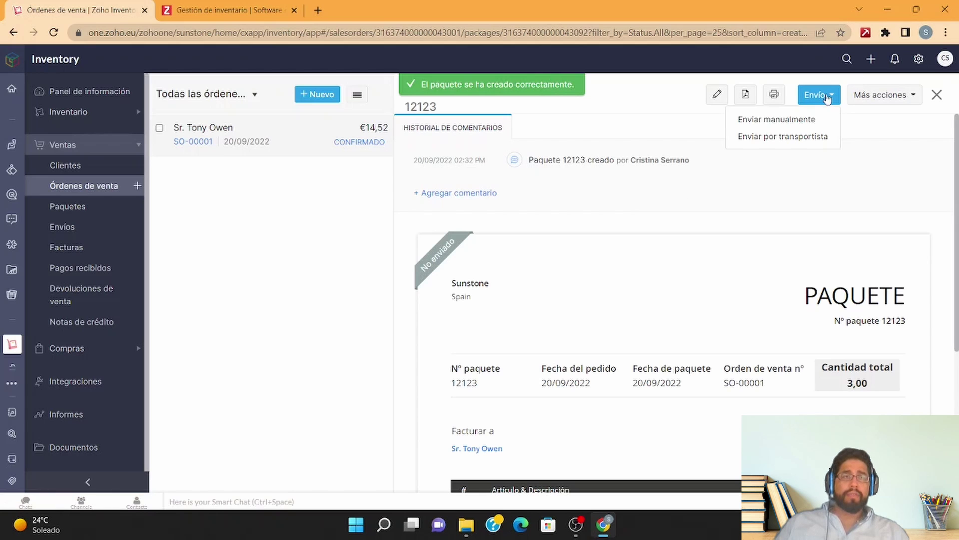
click(802, 120)
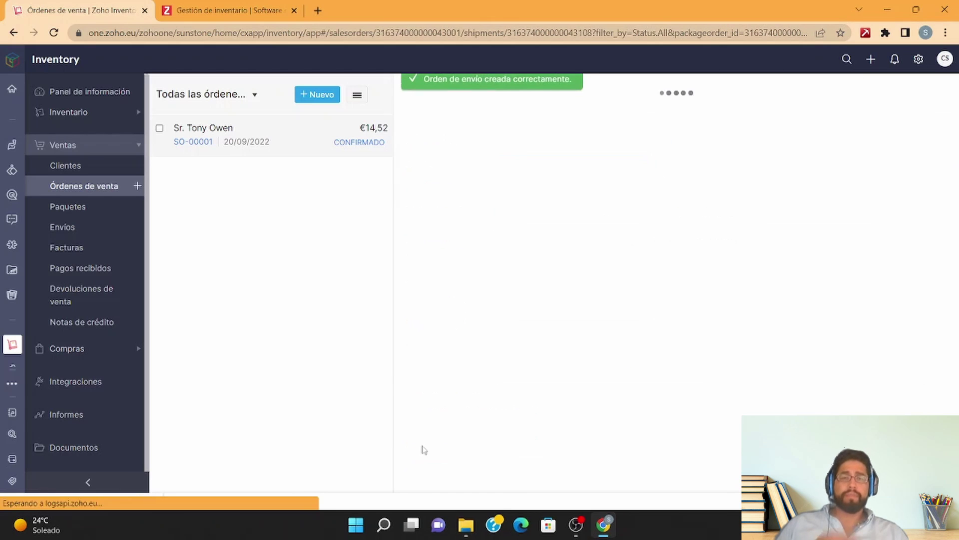
click(84, 209)
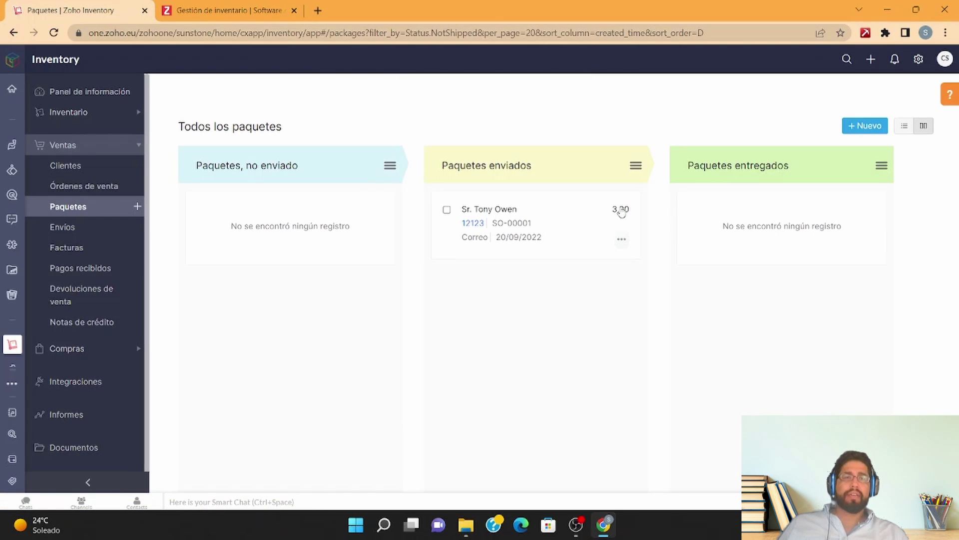
Step: Mark the shipped package as delivered on 20/09/2022 at 14:00
click(622, 242)
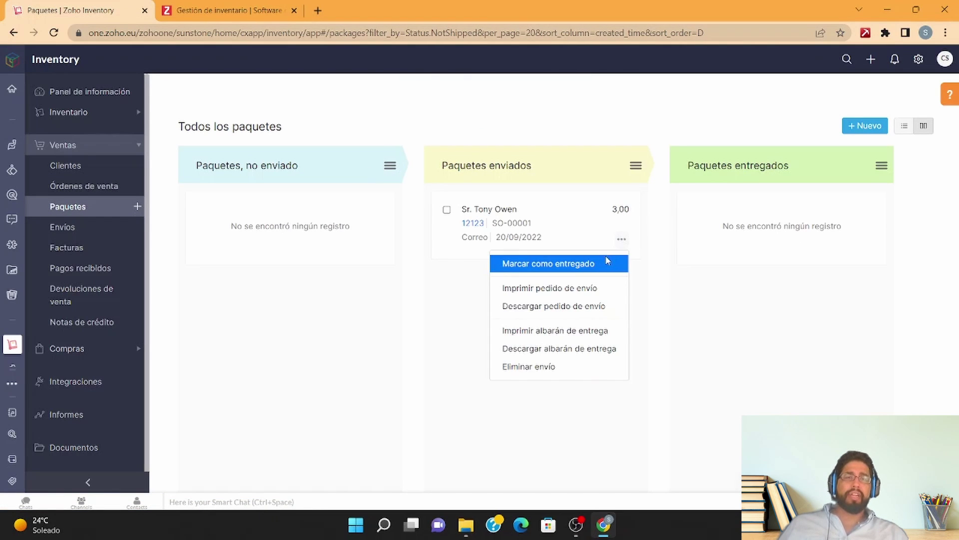
click(548, 263)
click(405, 172)
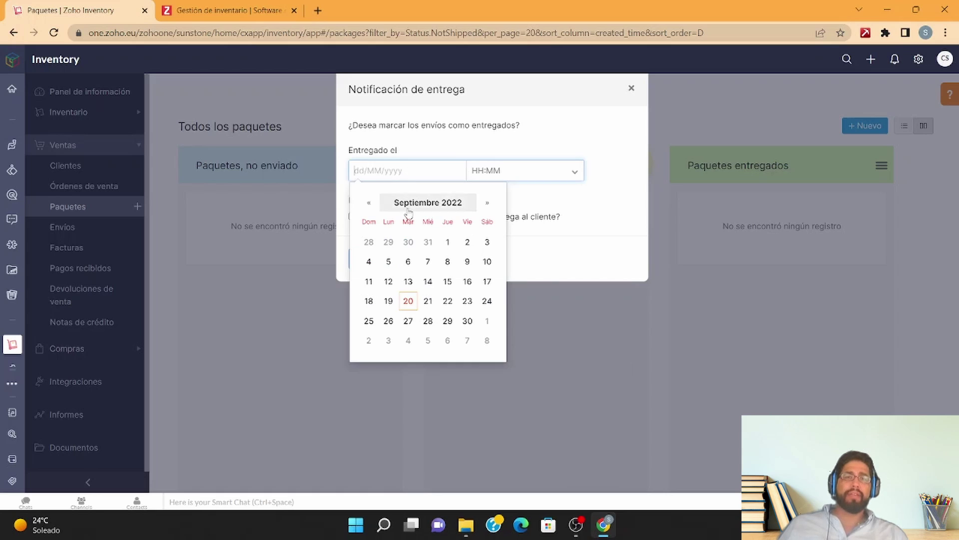
click(413, 301)
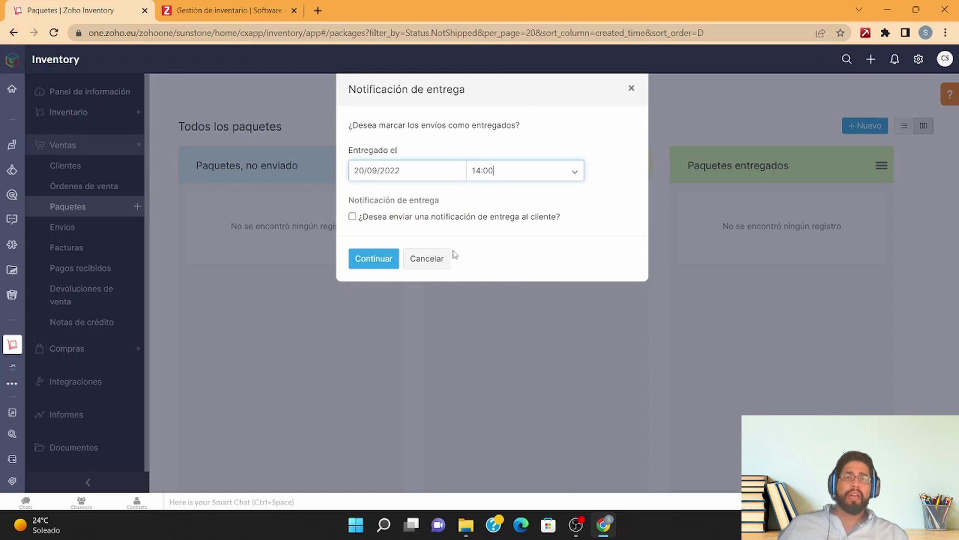
click(378, 261)
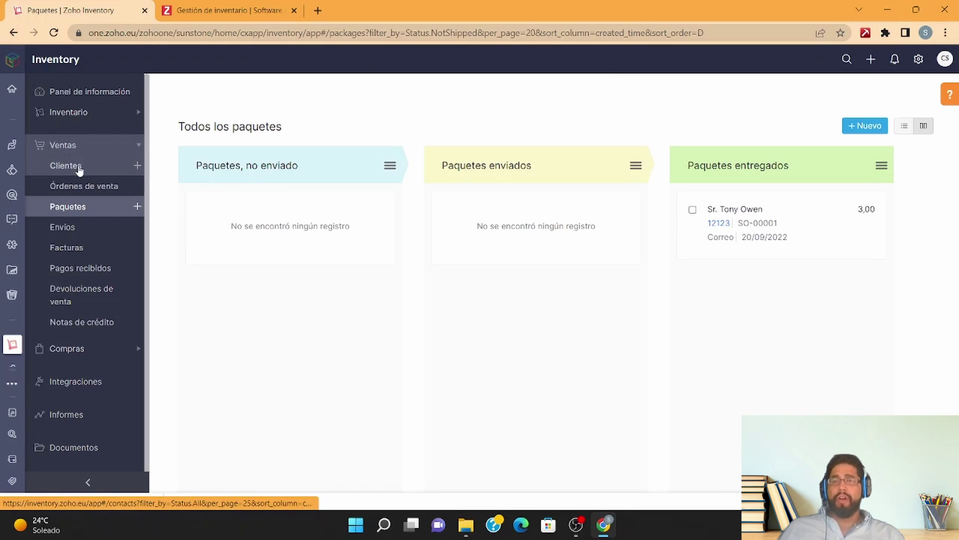
Step: Review Producto 1's details, with 7,00 physically on hand, and its sales chart
click(76, 120)
click(95, 133)
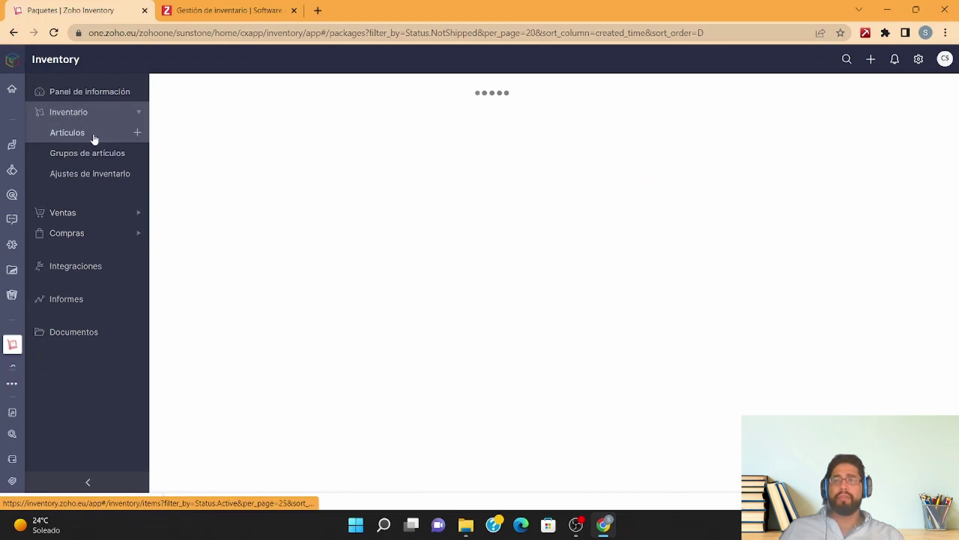
click(255, 155)
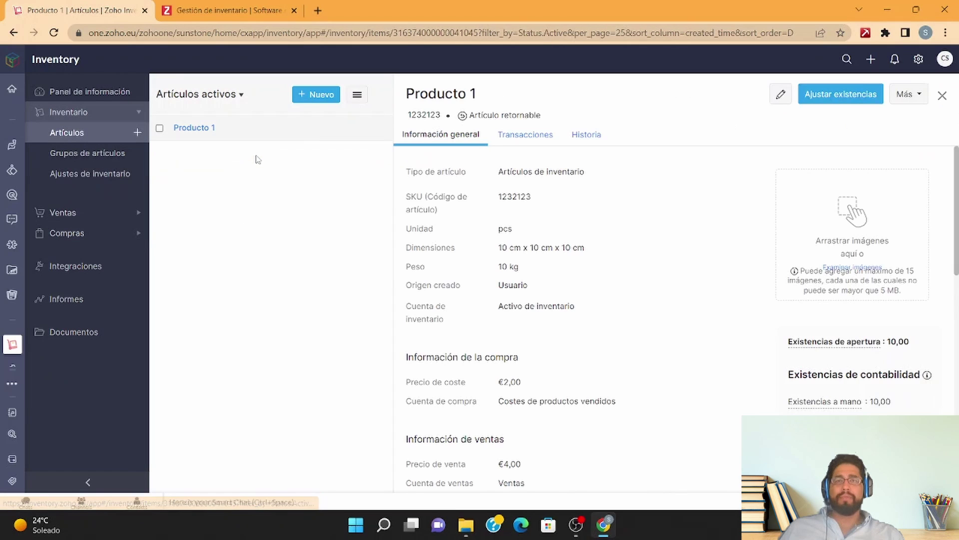
scroll(636, 331, down, 2)
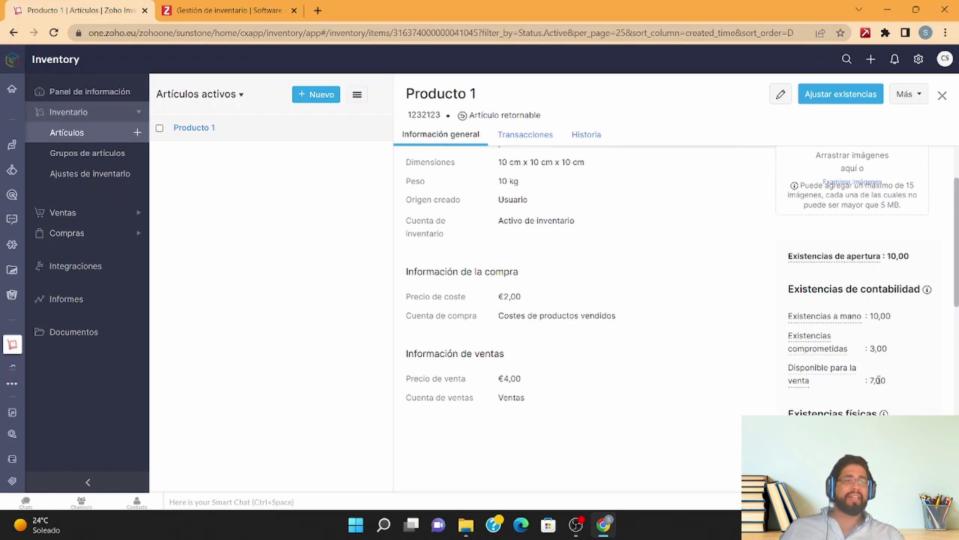
scroll(878, 380, down, 2)
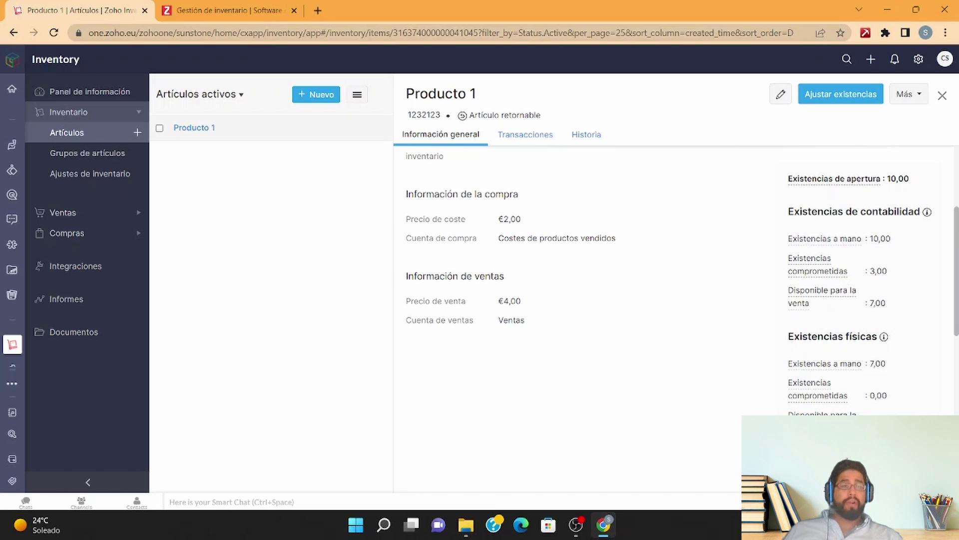
scroll(675, 280, down, 3)
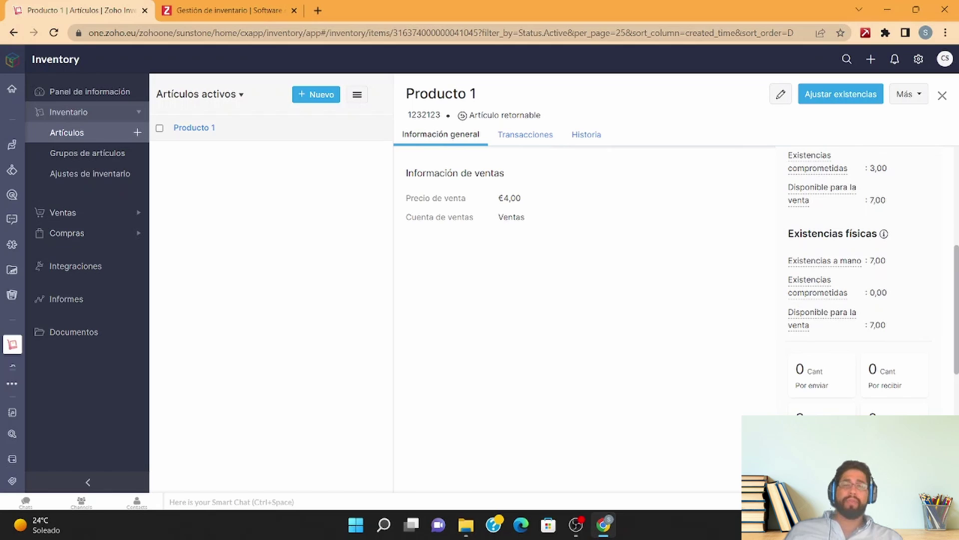
scroll(734, 435, down, 5)
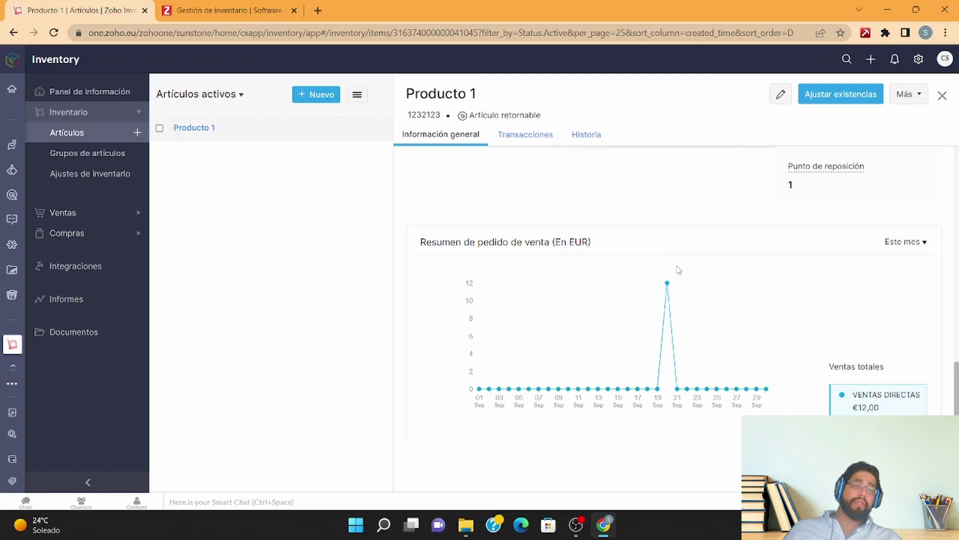
scroll(747, 384, down, 1)
scroll(747, 385, up, 10)
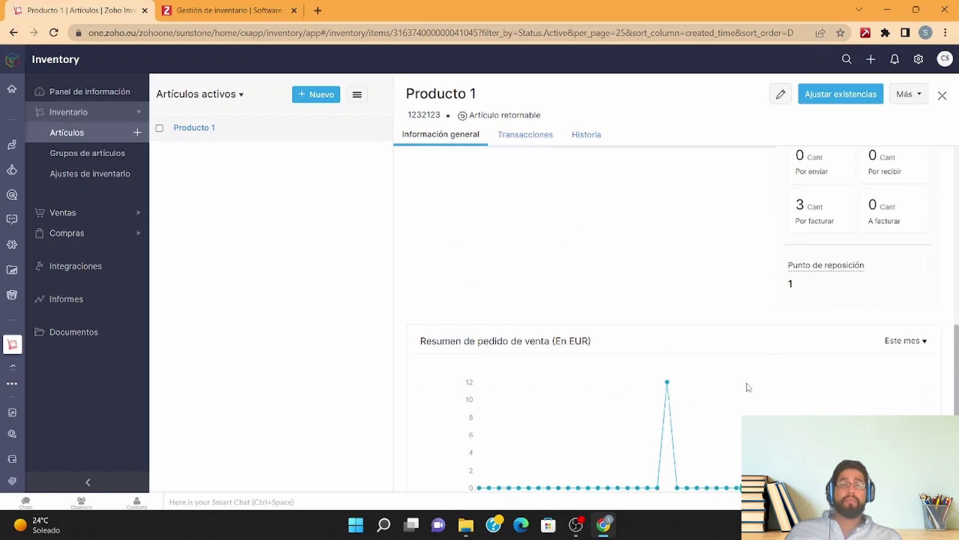
click(96, 213)
Step: Review the Pagos recibidos, Devoluciones de venta and Notas de crédito pages
click(95, 276)
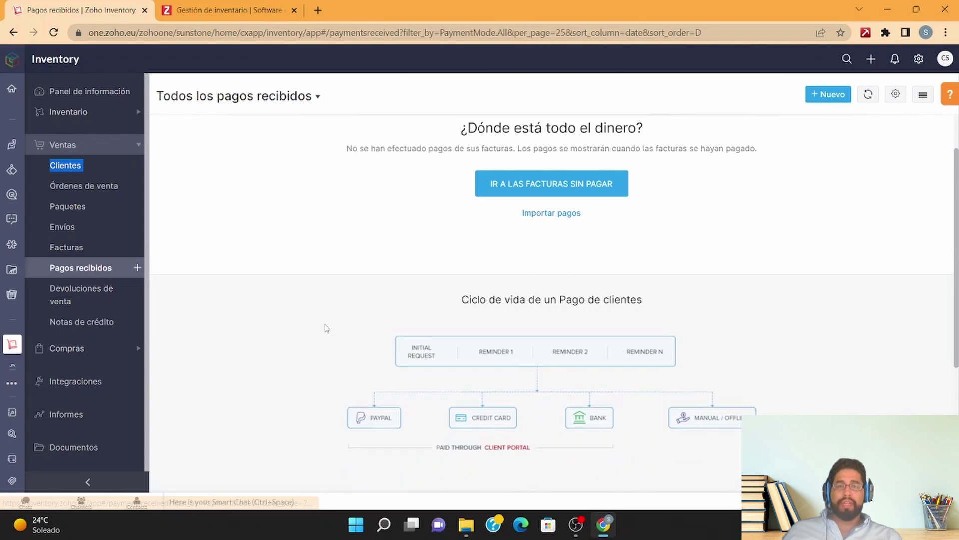
scroll(328, 327, down, 2)
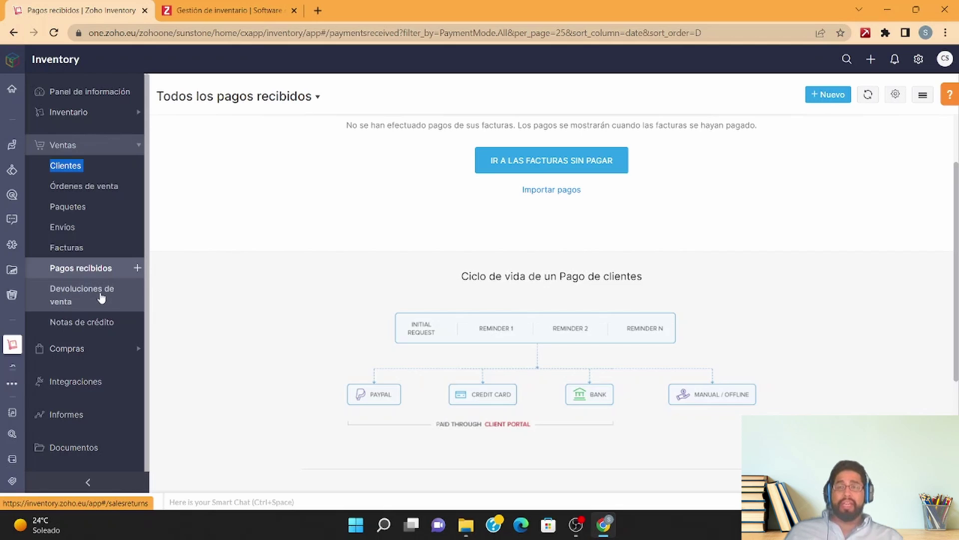
click(93, 301)
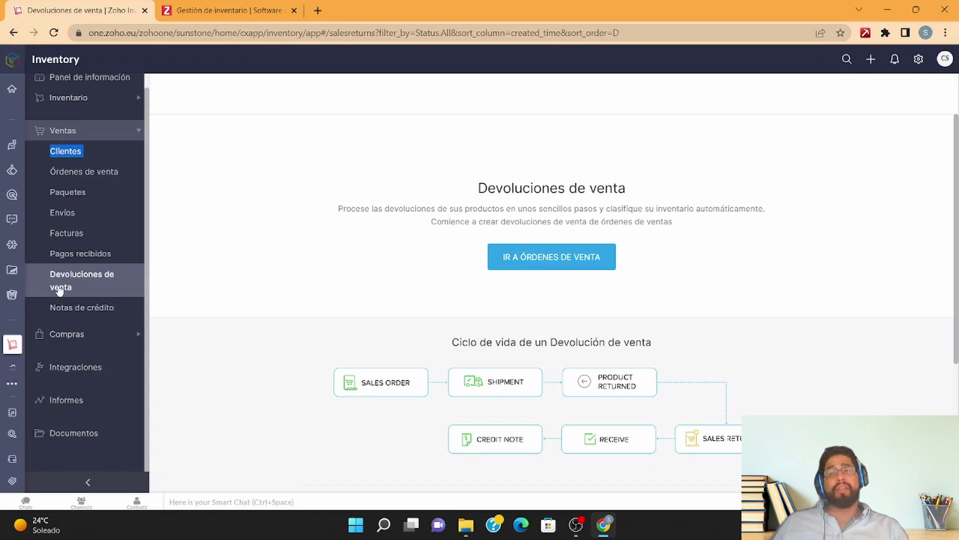
click(68, 308)
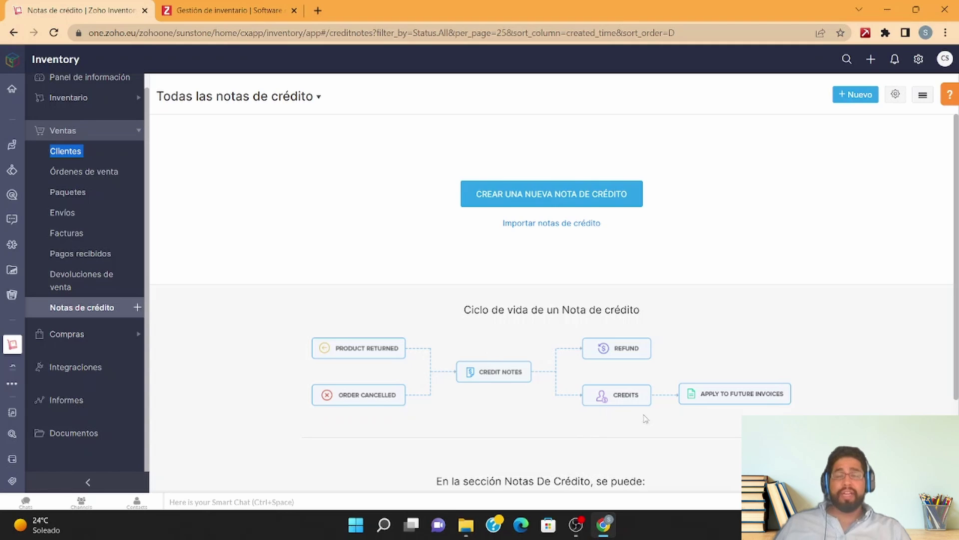
click(82, 336)
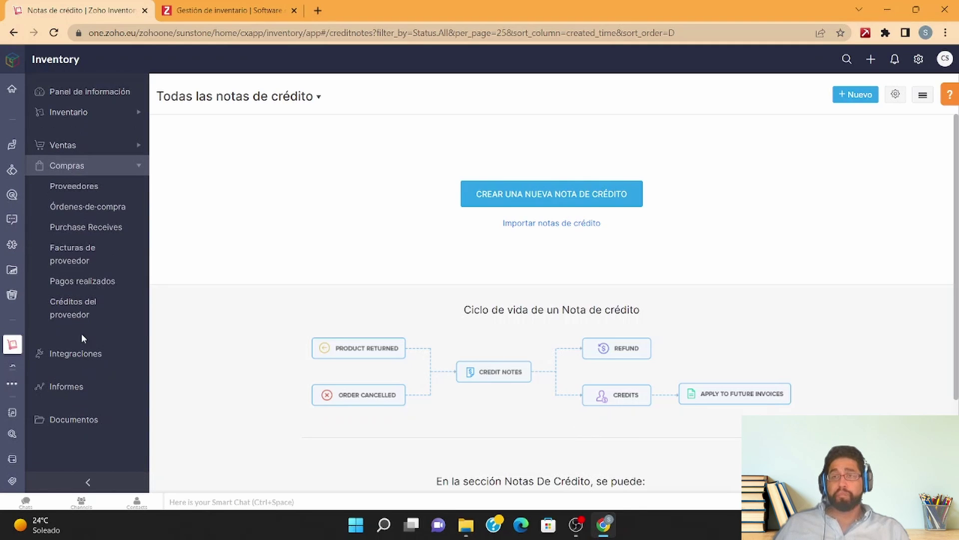
Step: Browse vendors, purchase orders, purchase receives, vendor bills, payments made and vendor credits
click(74, 186)
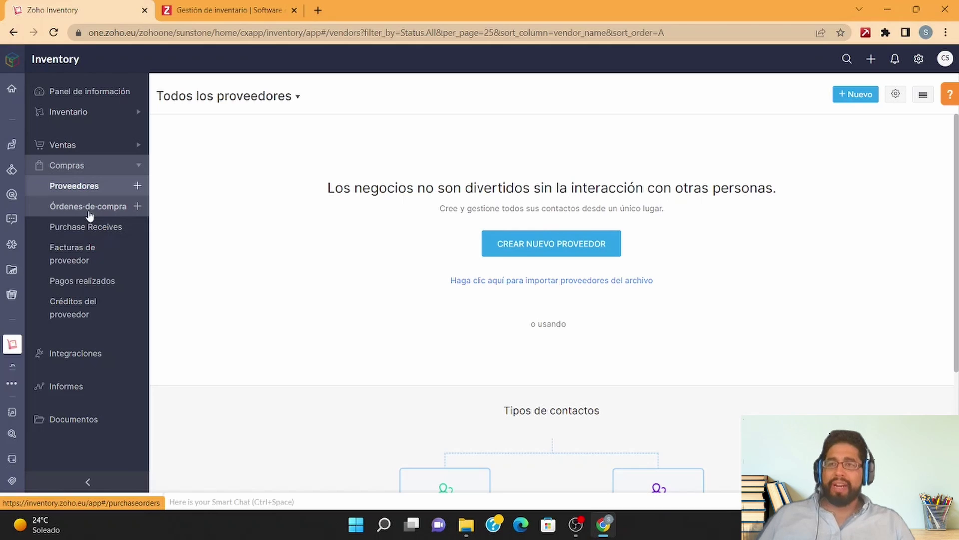
click(89, 214)
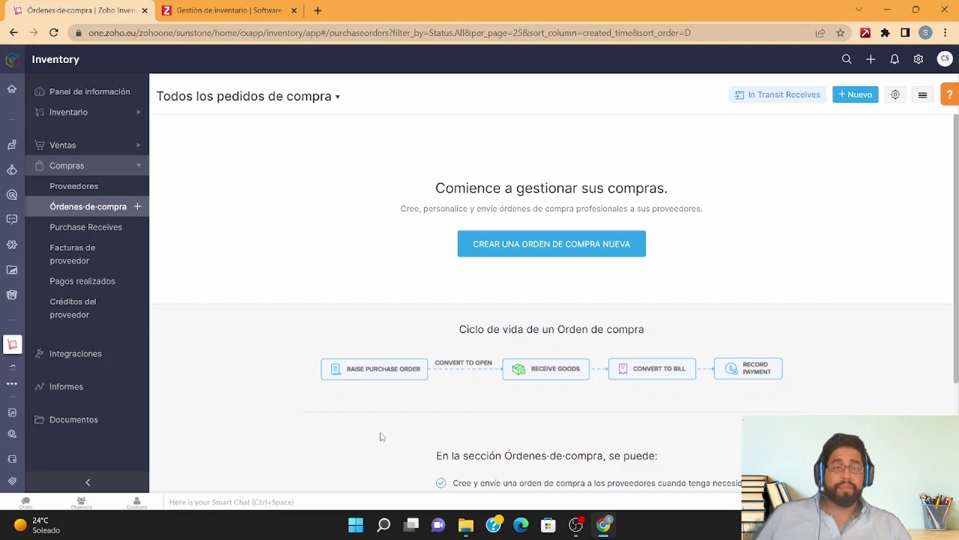
click(80, 233)
click(89, 256)
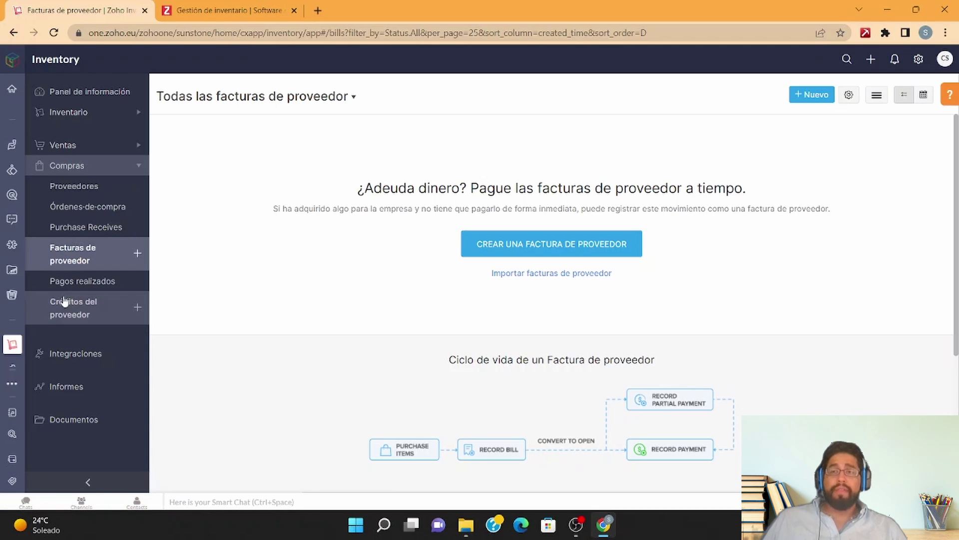
click(119, 294)
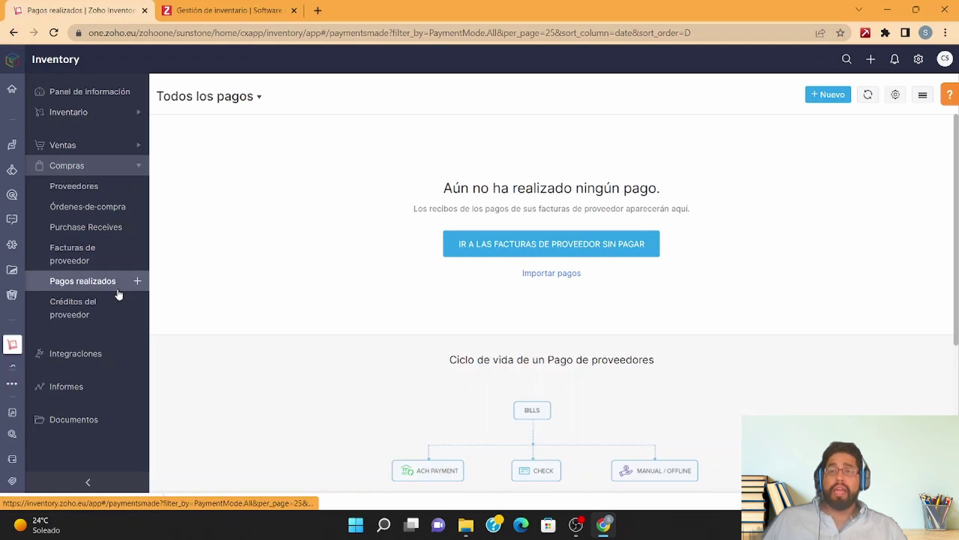
click(113, 307)
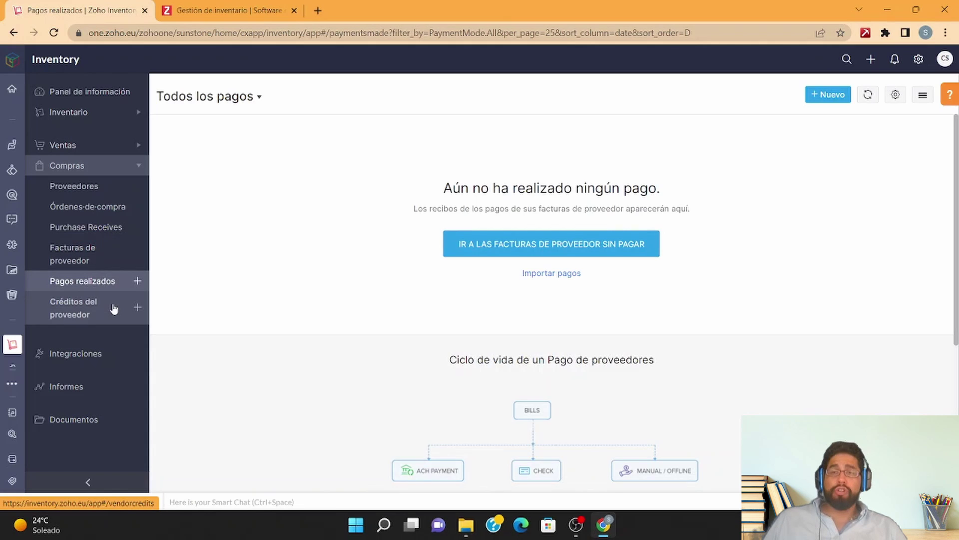
Step: Browse shipping integrations, email templates, invoice templates and reporting tags settings
click(67, 354)
click(111, 391)
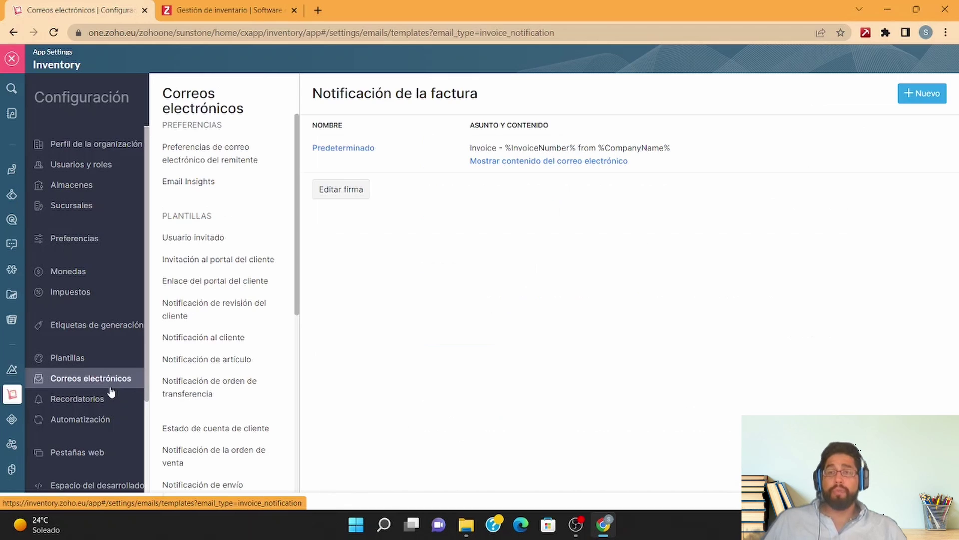
click(95, 354)
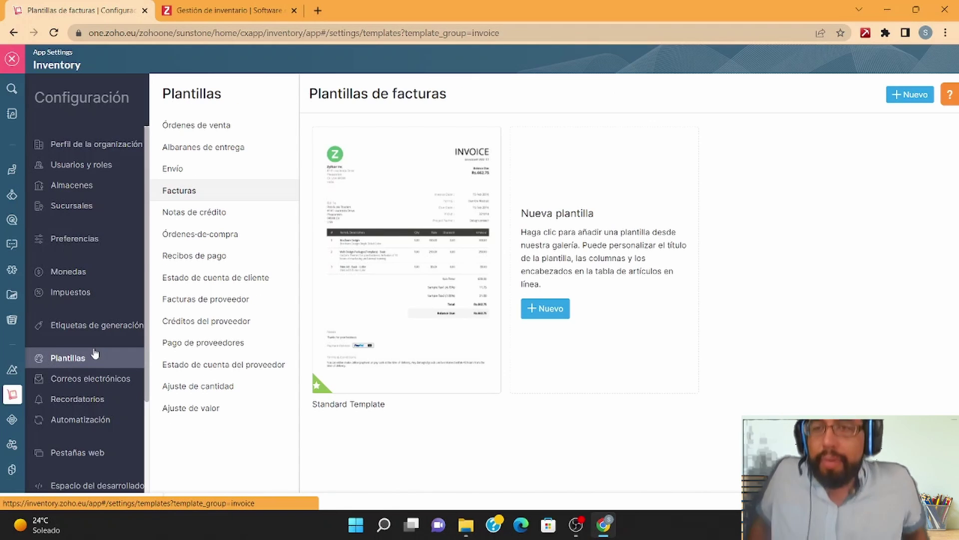
click(103, 326)
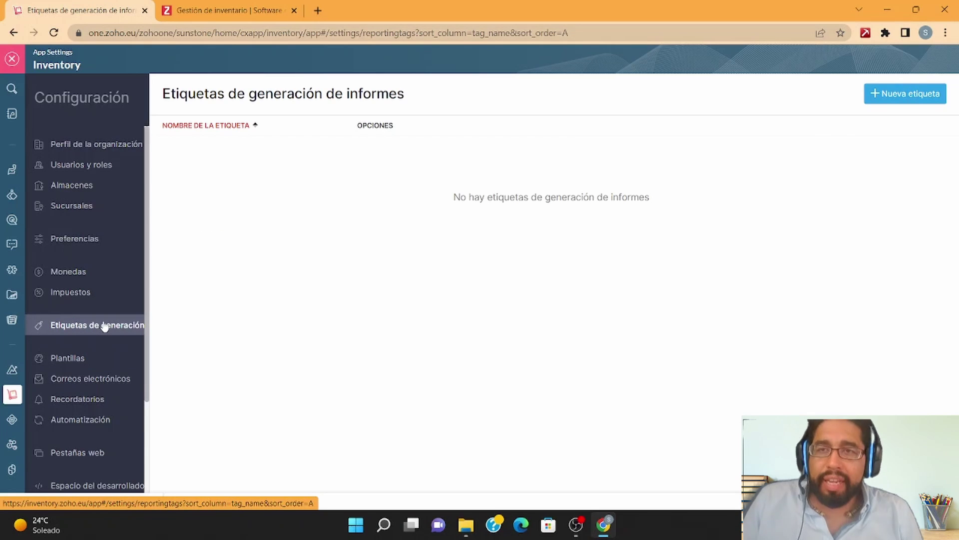
Step: Check the reminders, automation workflow rules and web tabs settings pages
click(85, 402)
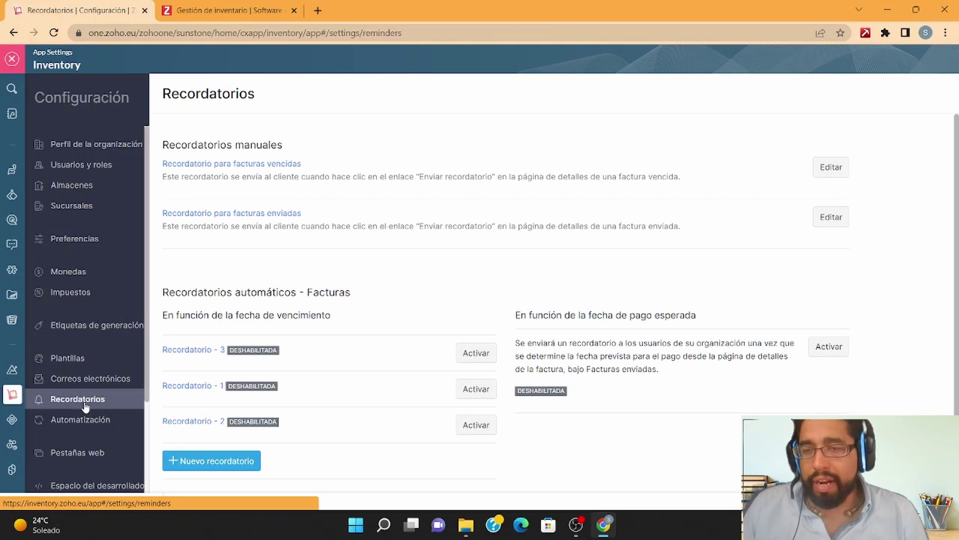
scroll(85, 406, down, 1)
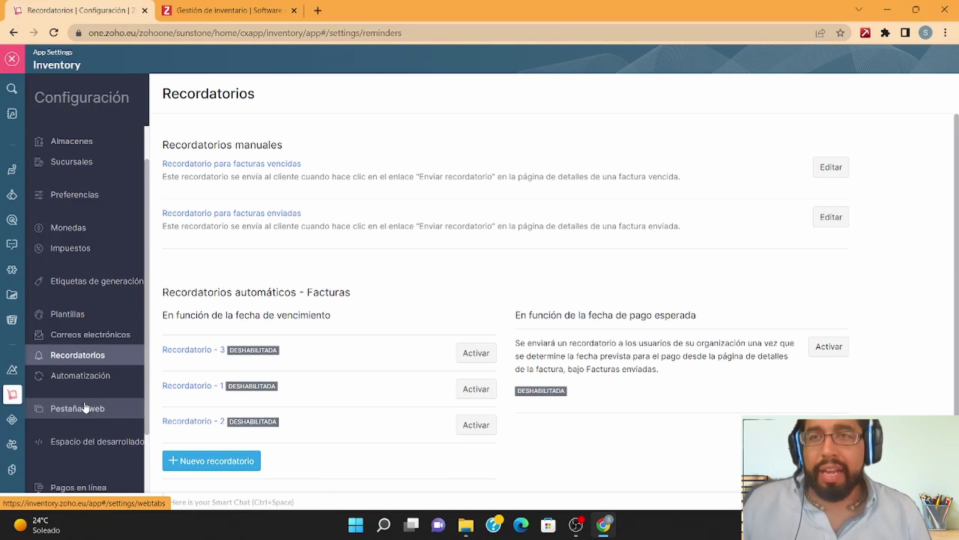
scroll(85, 408, down, 1)
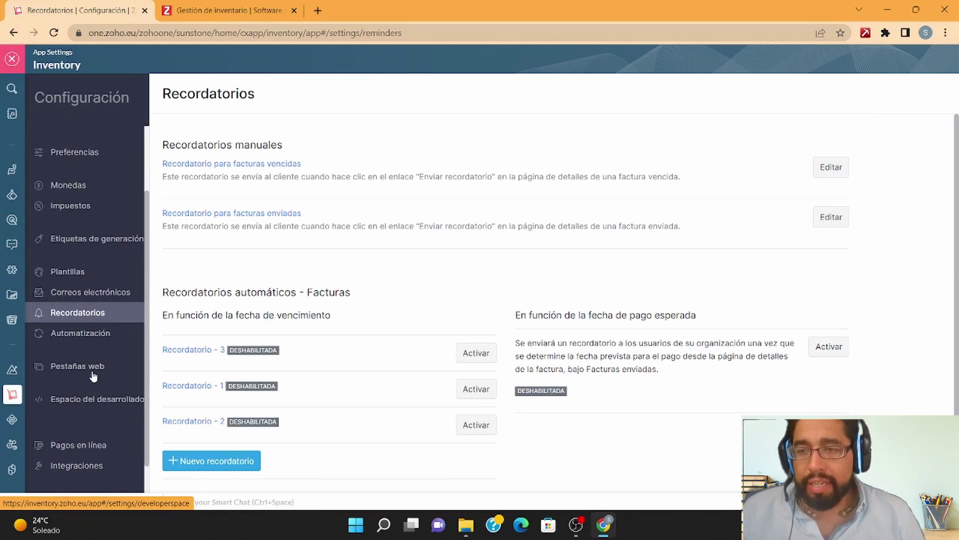
click(87, 366)
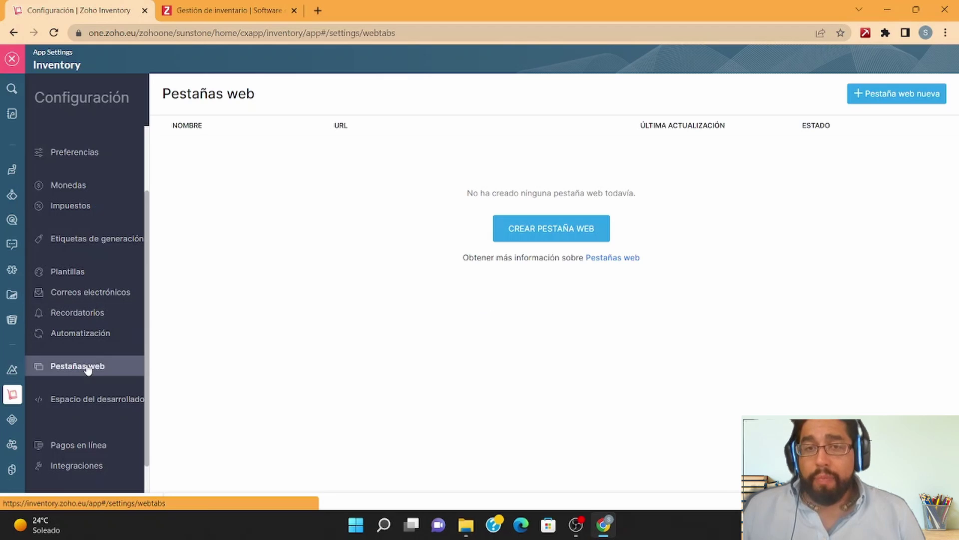
click(106, 332)
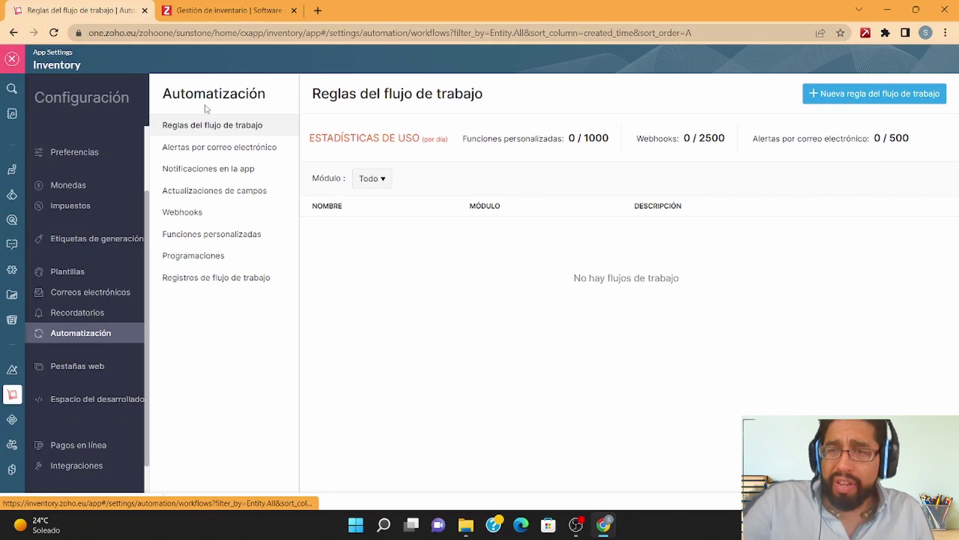
click(82, 319)
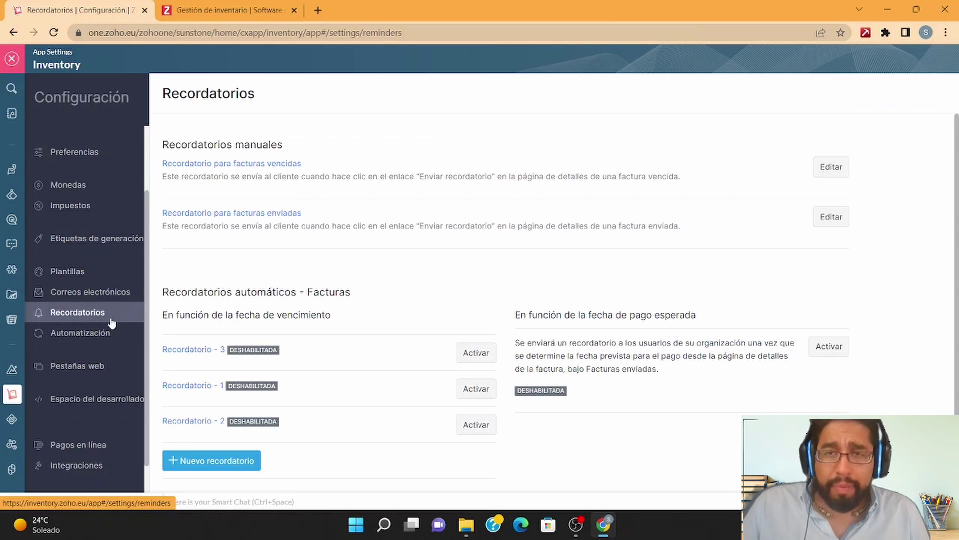
click(100, 368)
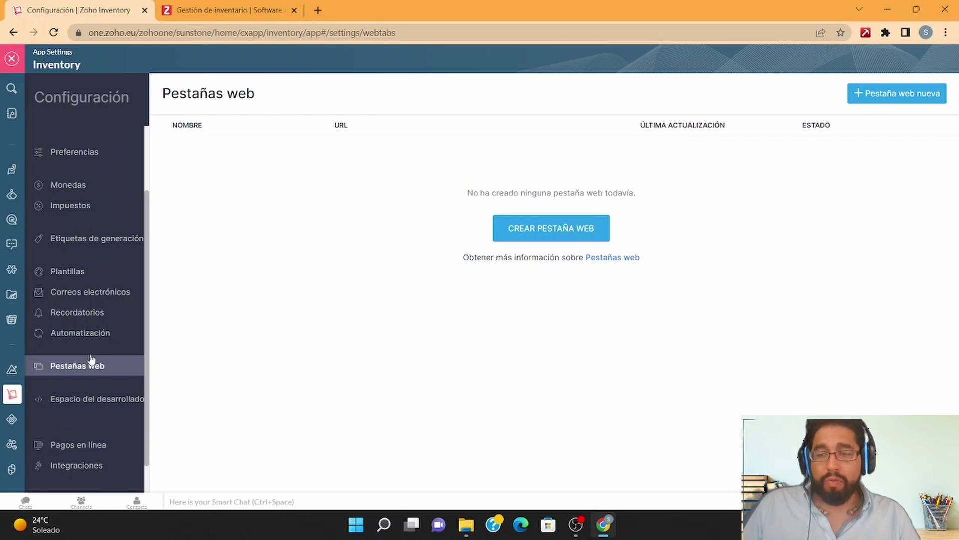
Step: Review developer space webhooks, connections and API usage, then the online payment gateways
click(96, 399)
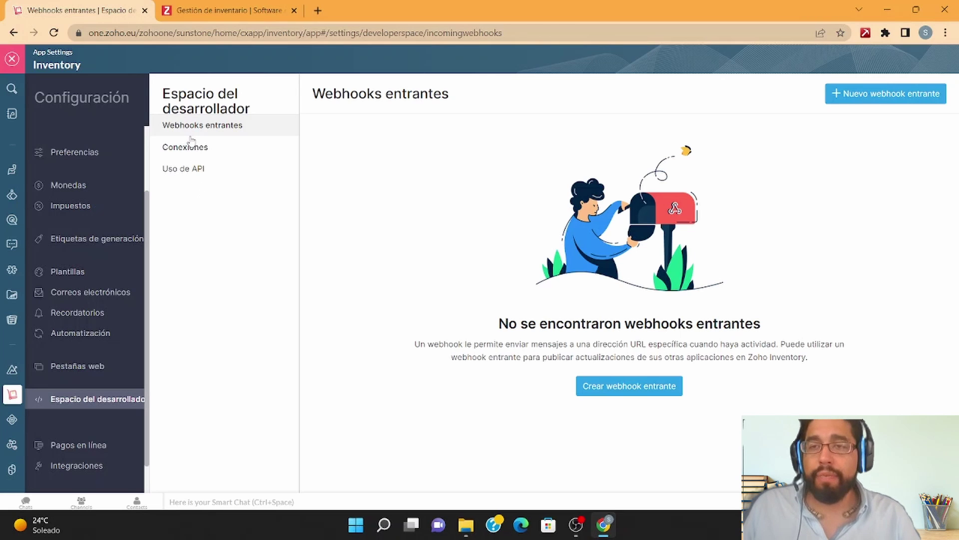
click(208, 156)
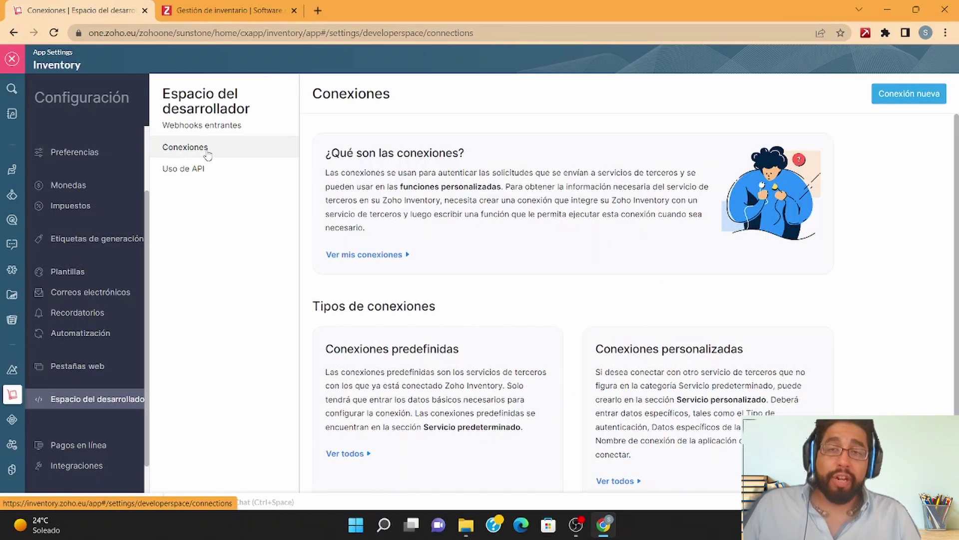
click(231, 168)
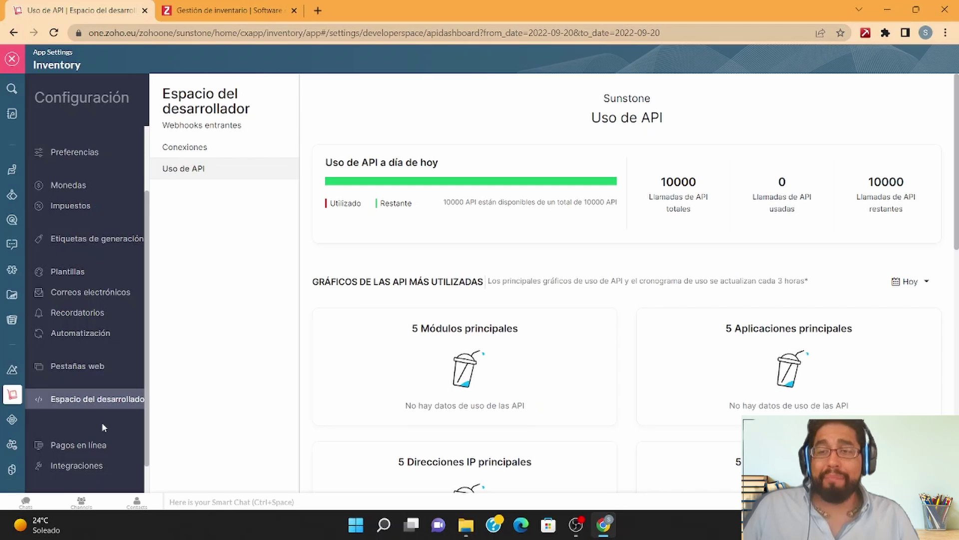
scroll(101, 421, down, 1)
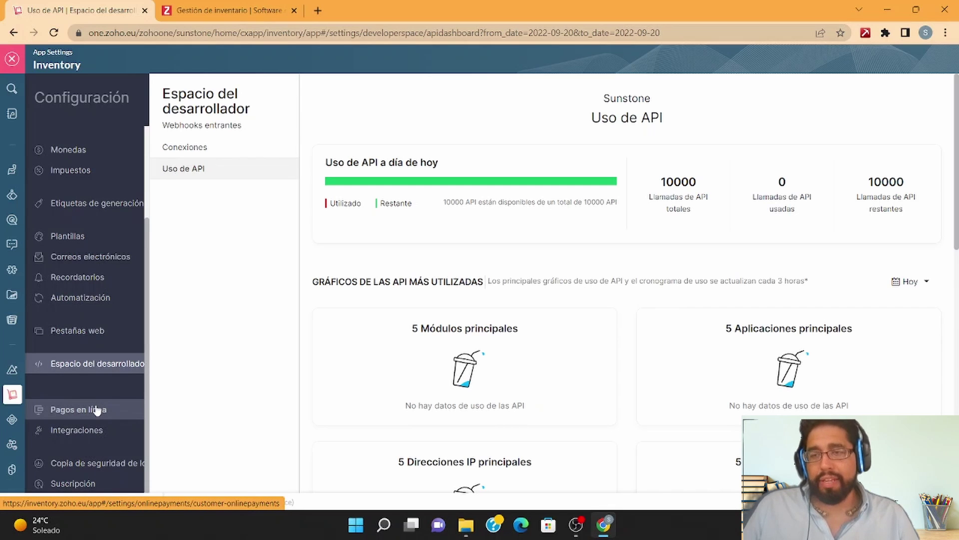
click(97, 410)
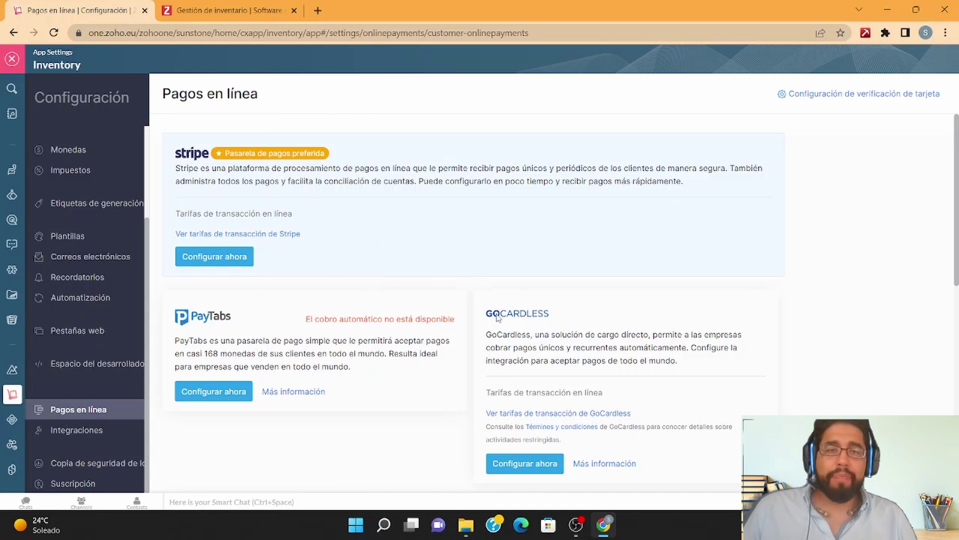
Step: Open Integraciones > Copia de seguridad de los datos and show the Copia de seguridad de documentos ZIP export page
scroll(498, 318, down, 3)
scroll(498, 318, down, 4)
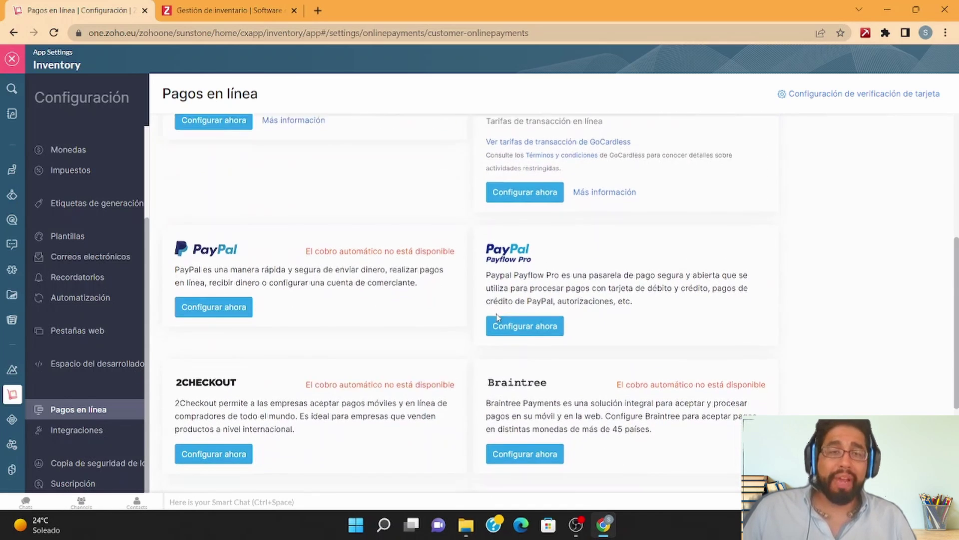
scroll(498, 318, down, 1)
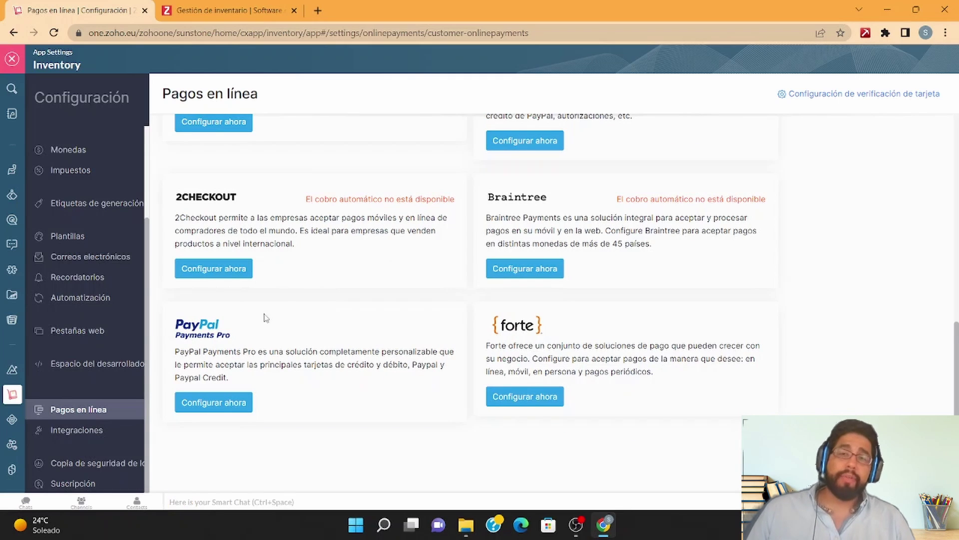
click(77, 435)
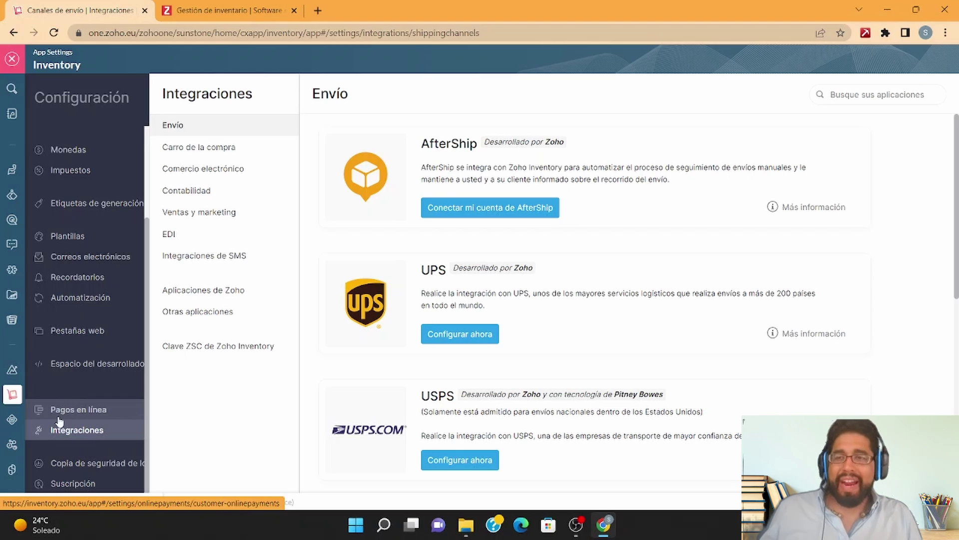
click(70, 463)
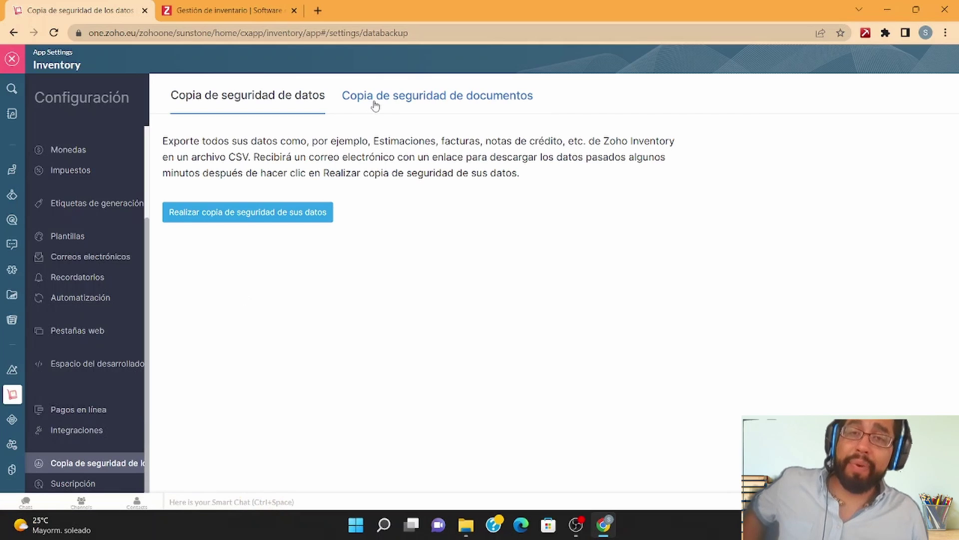
drag(375, 106, 223, 132)
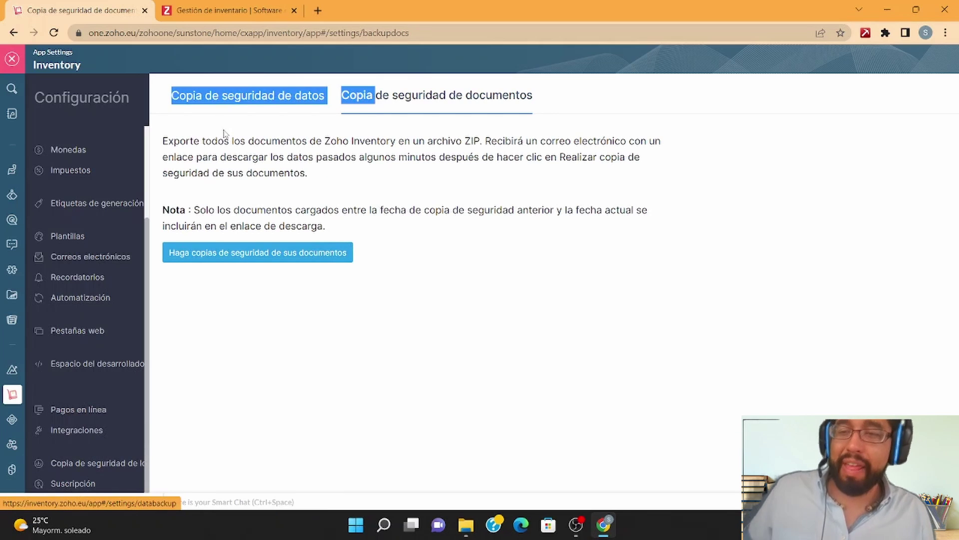